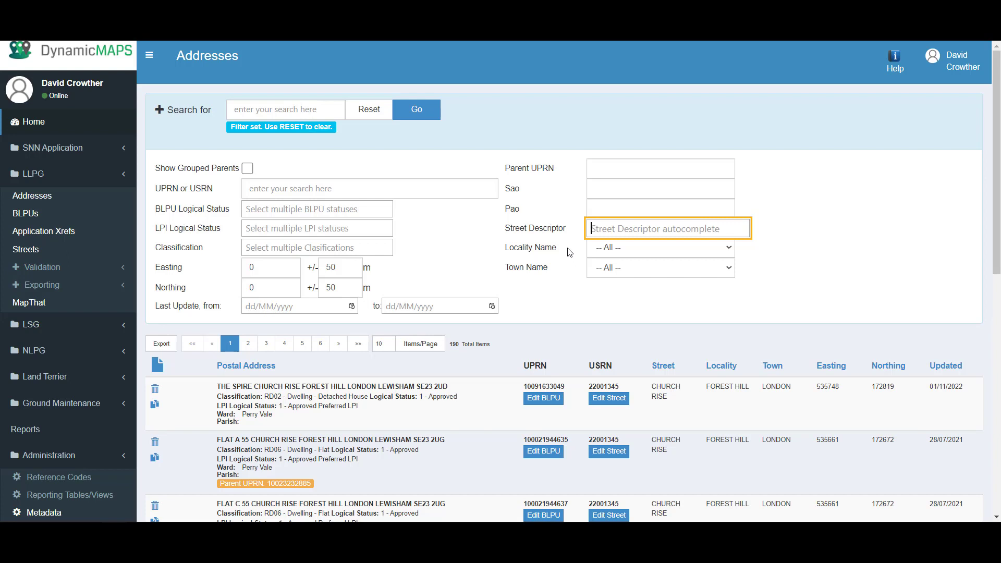
Filter the Addresses search by Street Descriptor CHURCH RISE and run it
text(church ri)
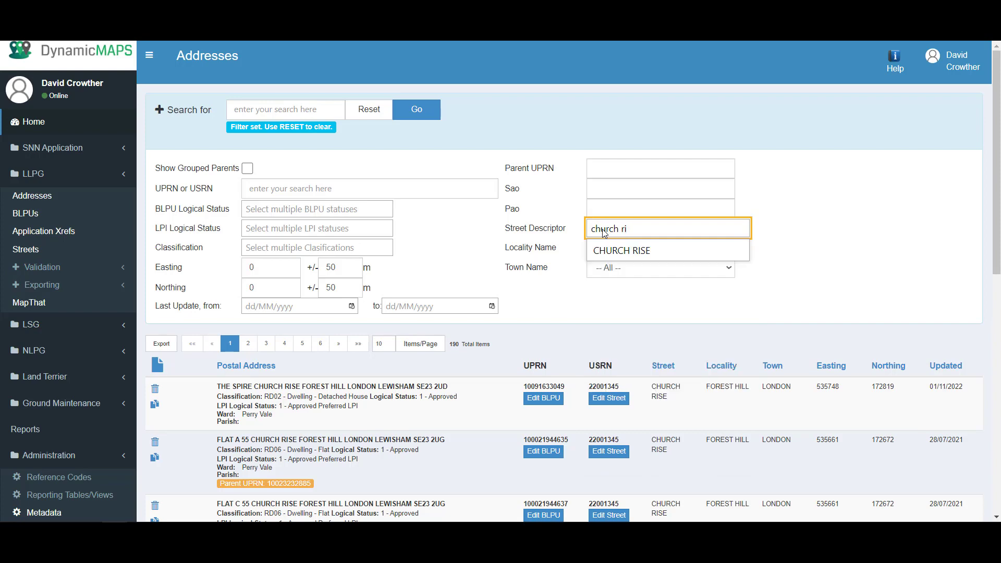
click(612, 254)
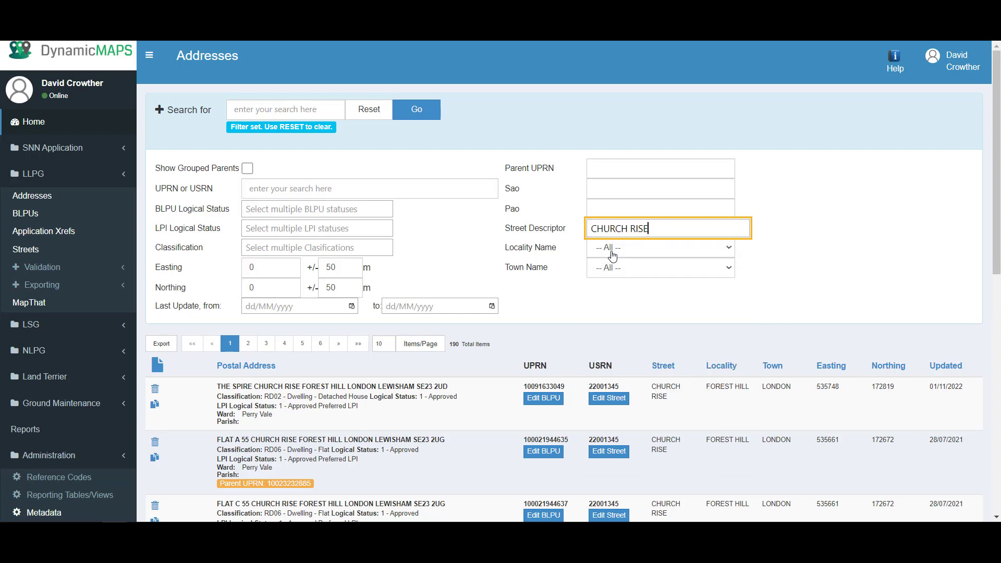
click(419, 113)
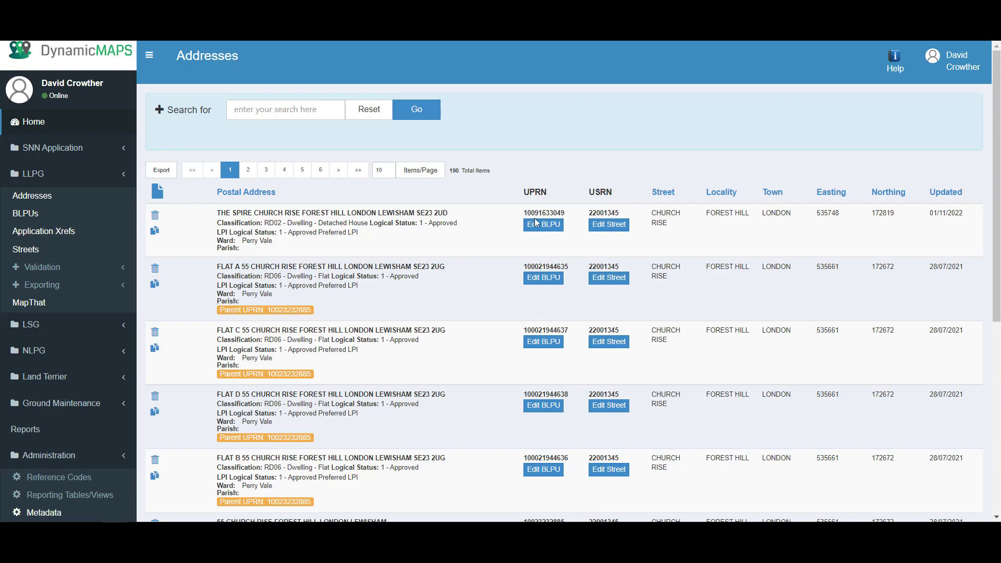
click(545, 234)
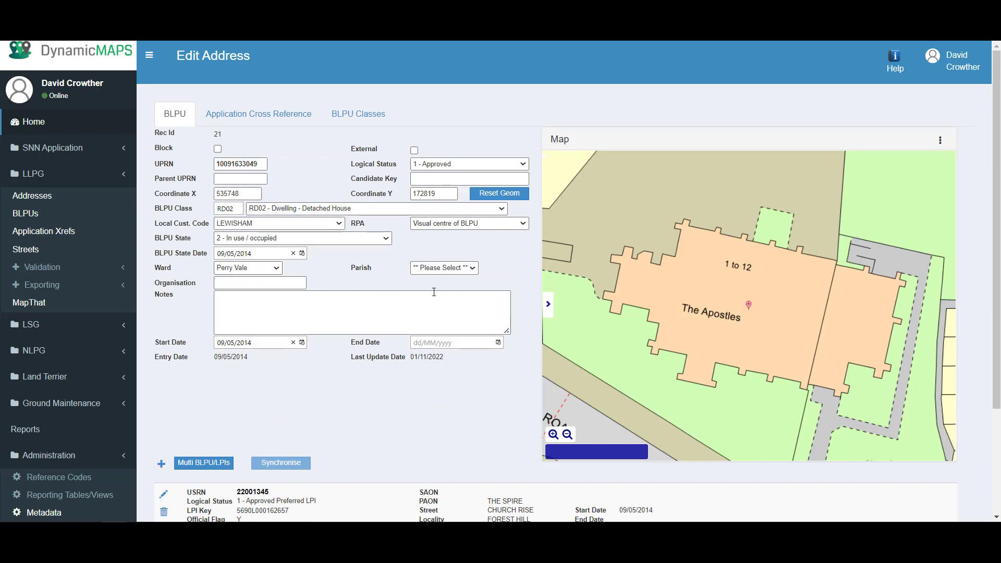
scroll(988, 361, down, 3)
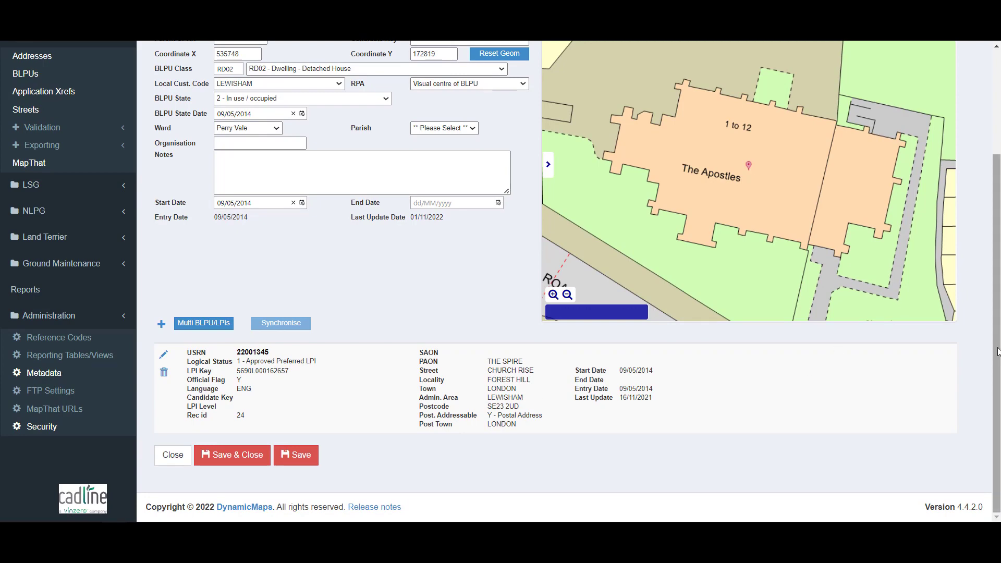
scroll(635, 142, up, 3)
click(278, 122)
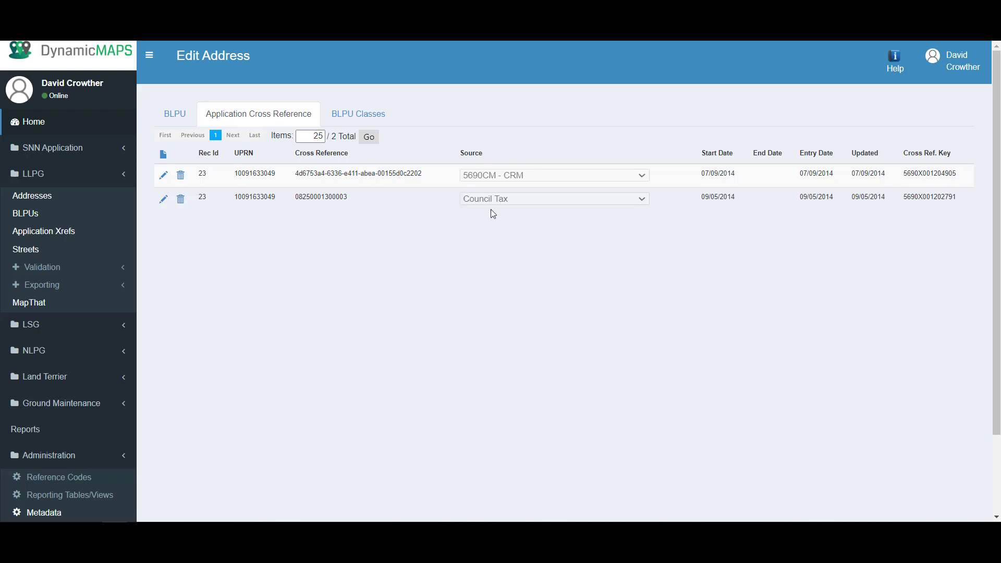
click(175, 116)
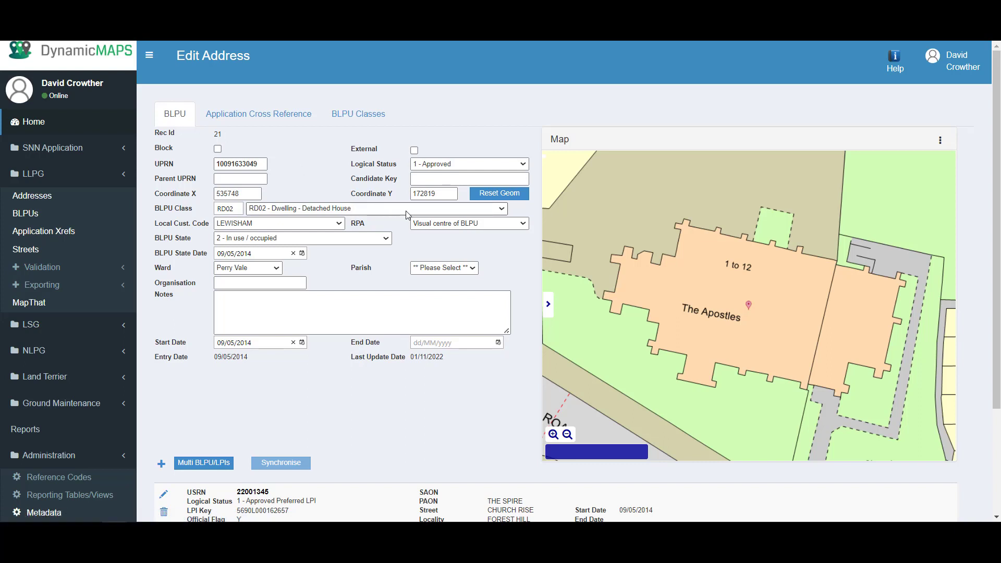
Set The Spire's BLPU class to RD03 semi-detached house and save the address
click(408, 213)
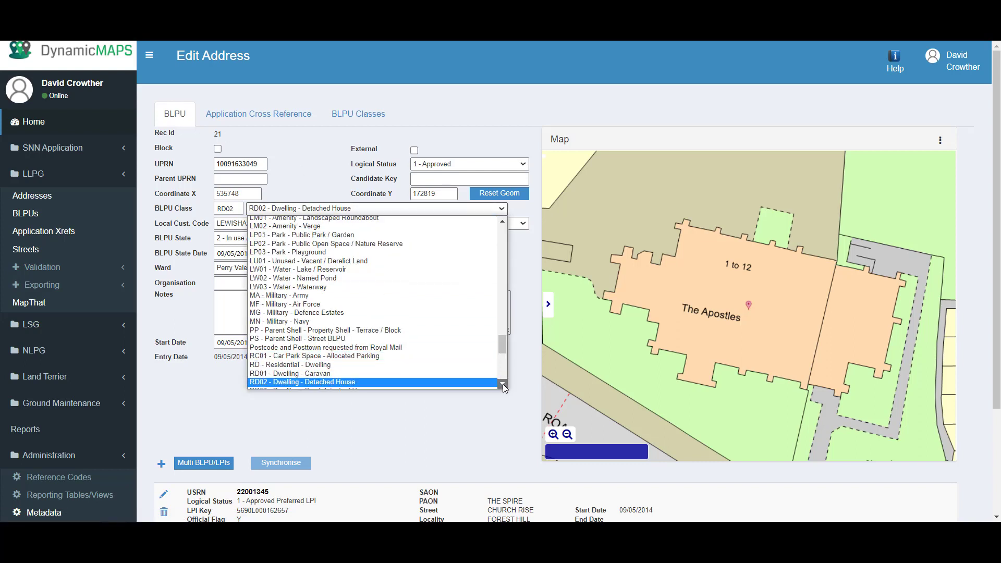
scroll(388, 375, down, 1)
click(386, 368)
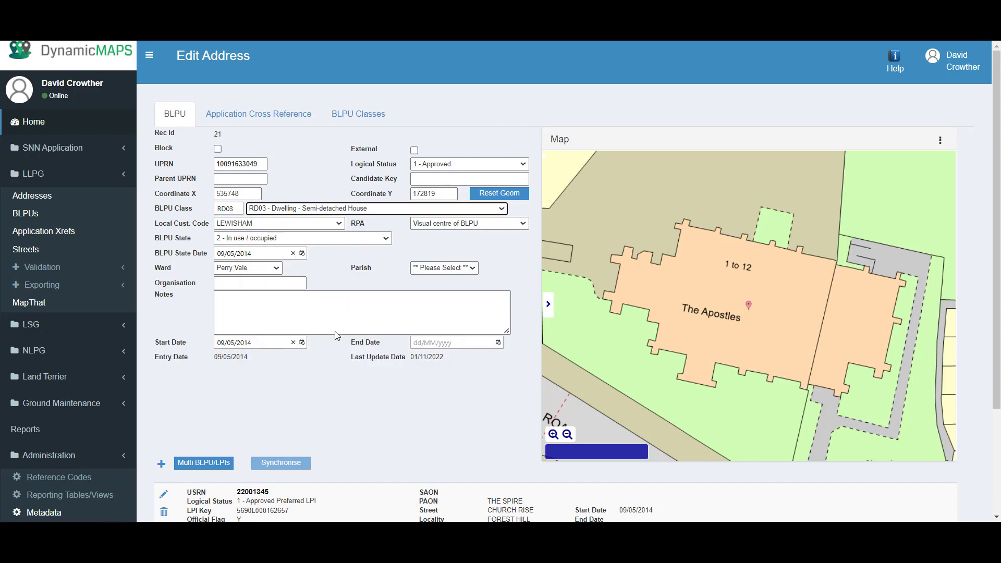
scroll(329, 462, down, 2)
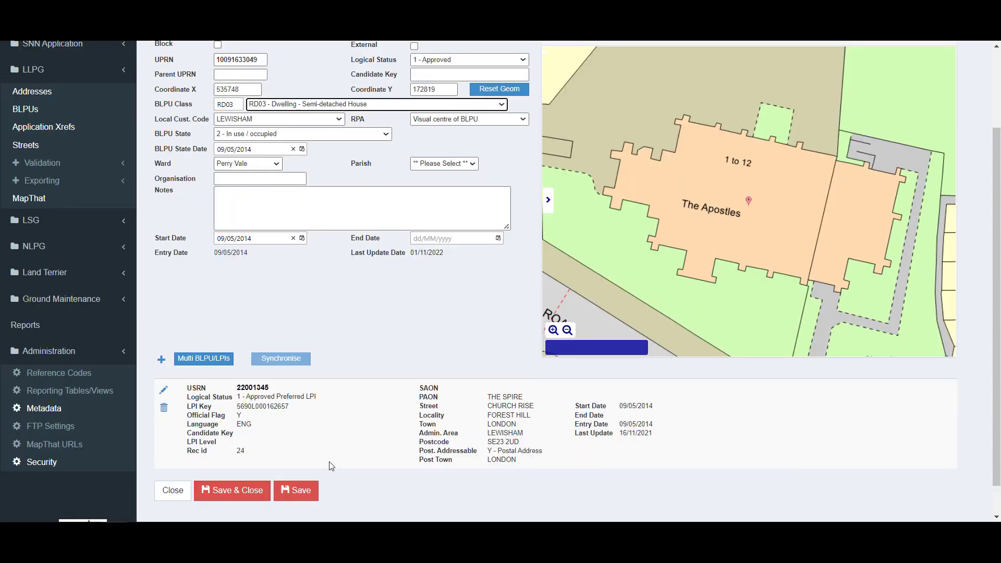
click(300, 490)
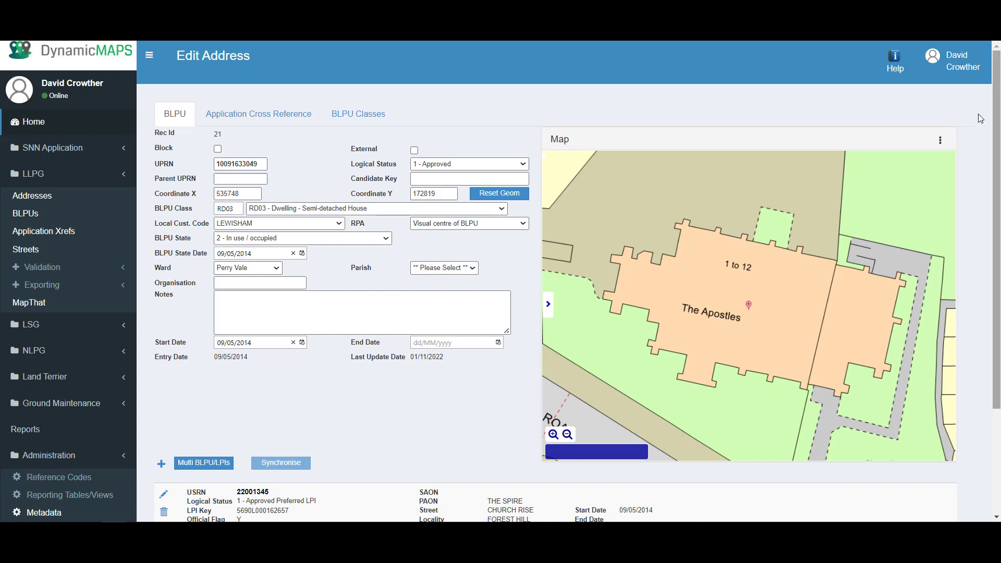
Capture The Apostles building outline from the map as the geometry and save the edits
click(940, 141)
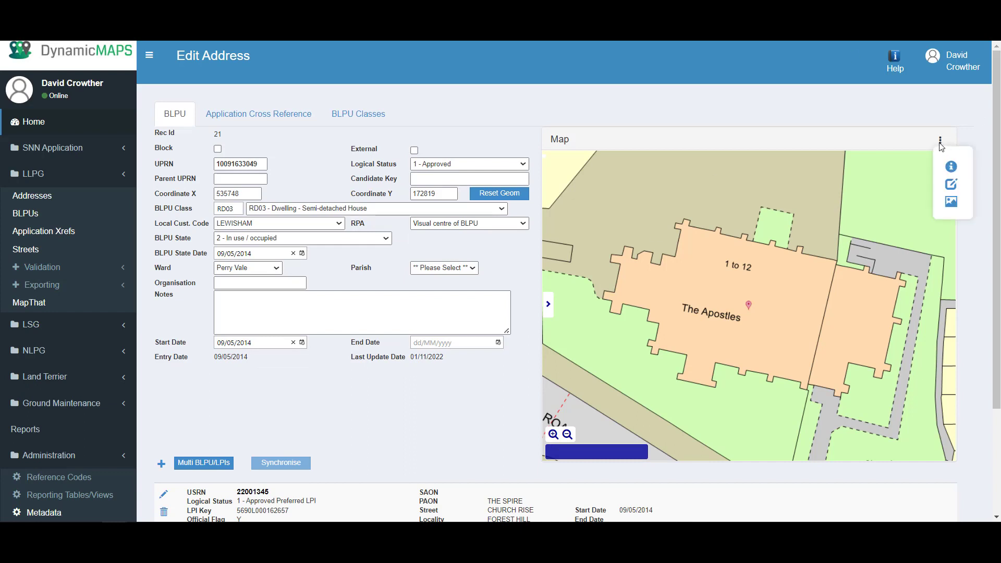
click(951, 184)
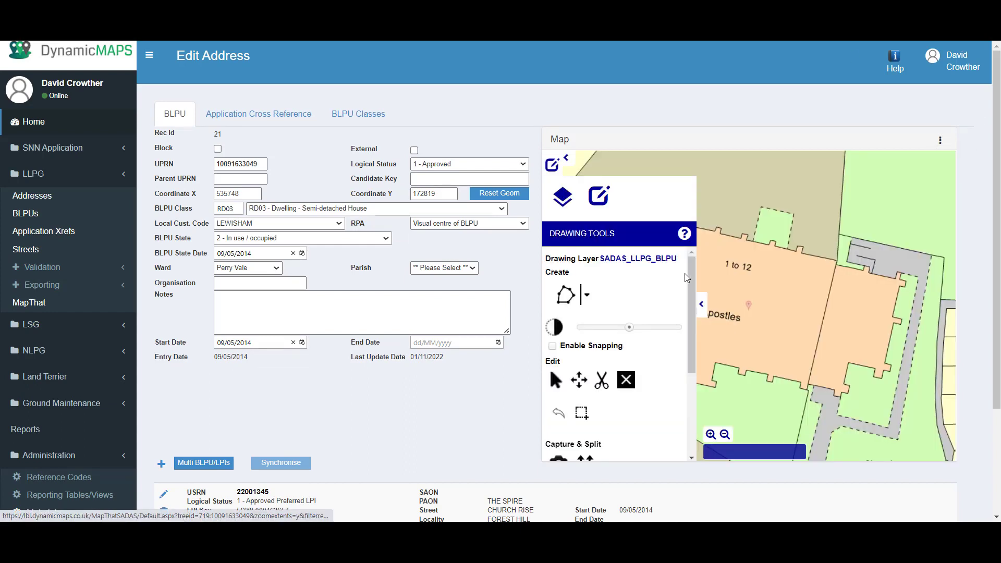
drag(692, 279, 682, 344)
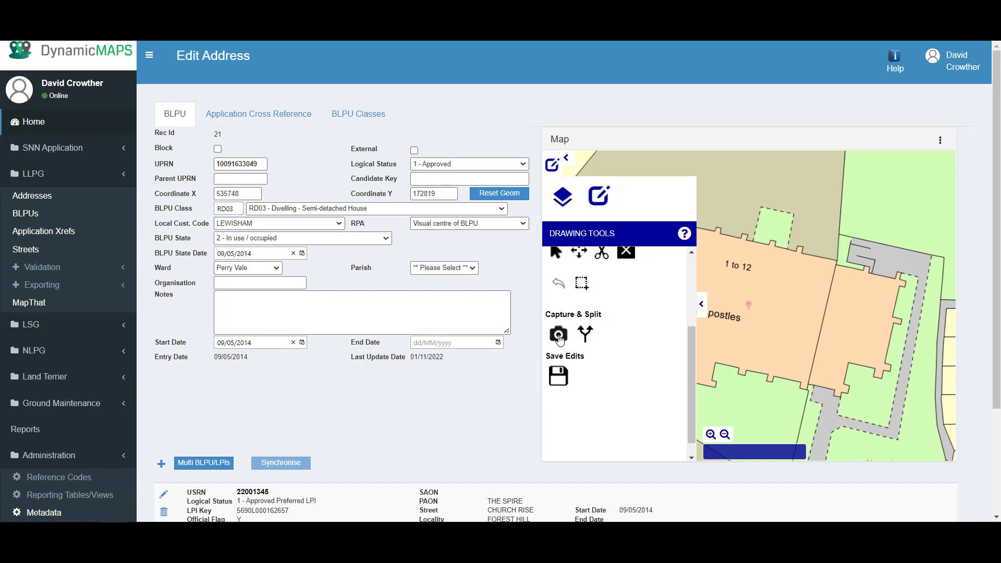
click(558, 335)
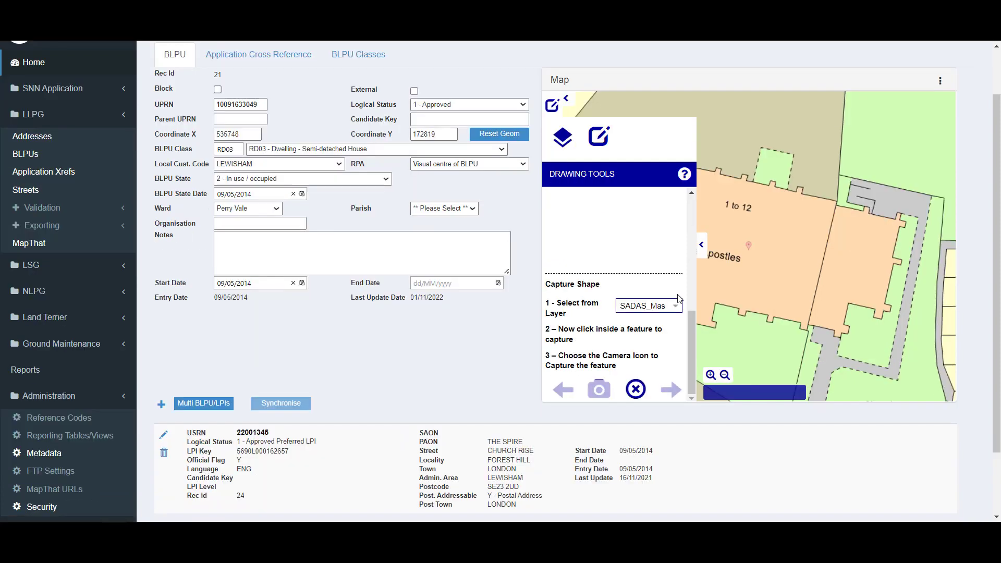
click(798, 242)
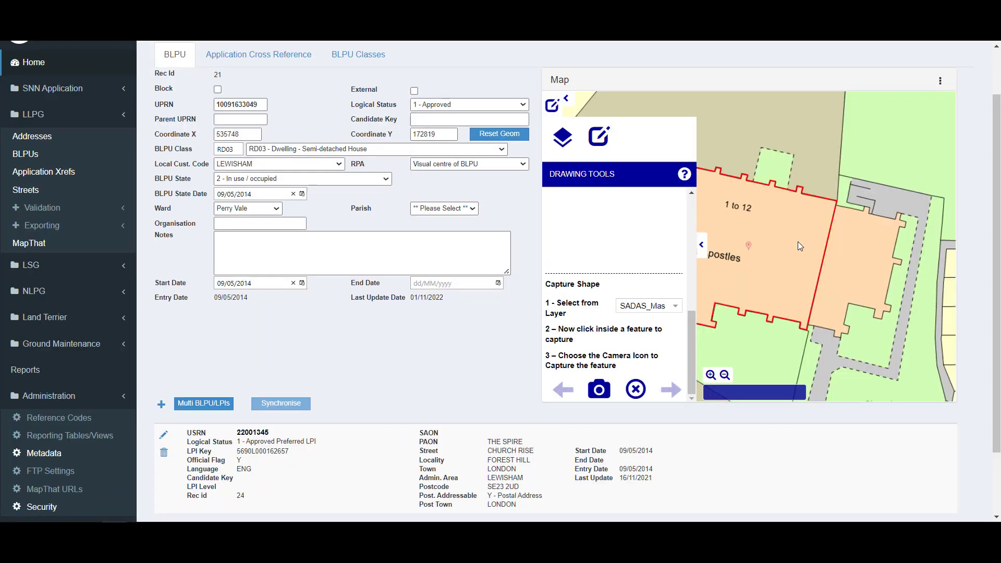
click(601, 392)
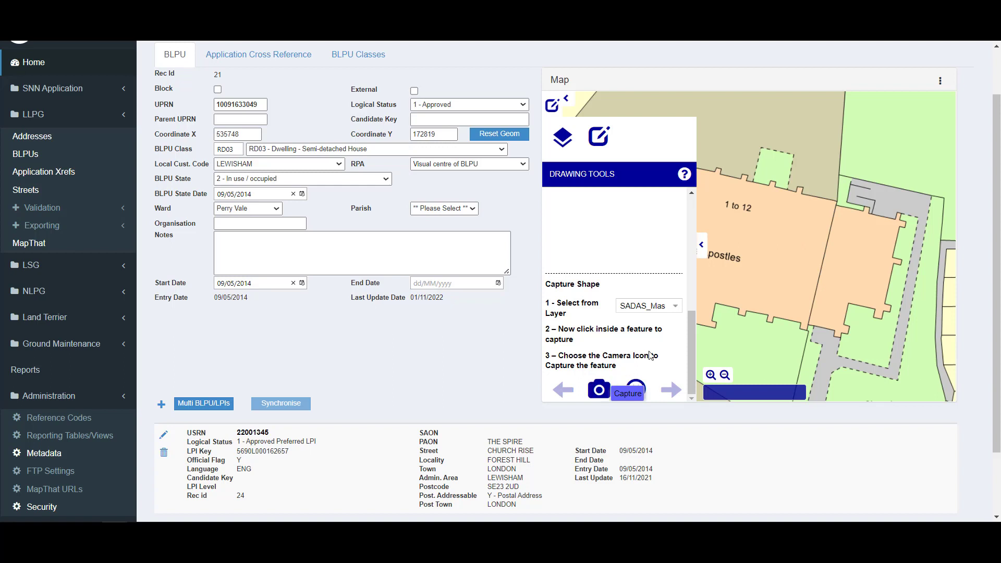
click(562, 319)
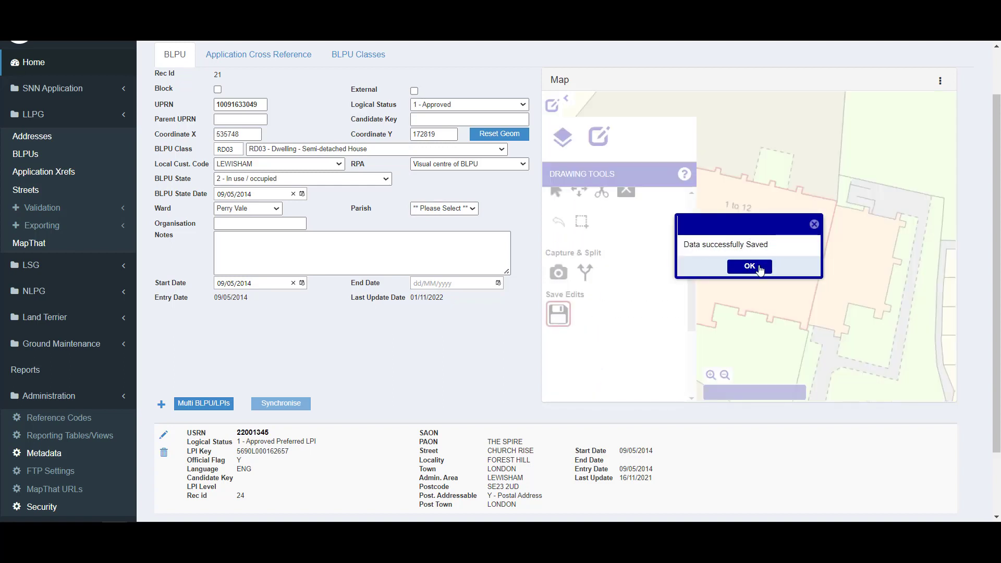
click(749, 267)
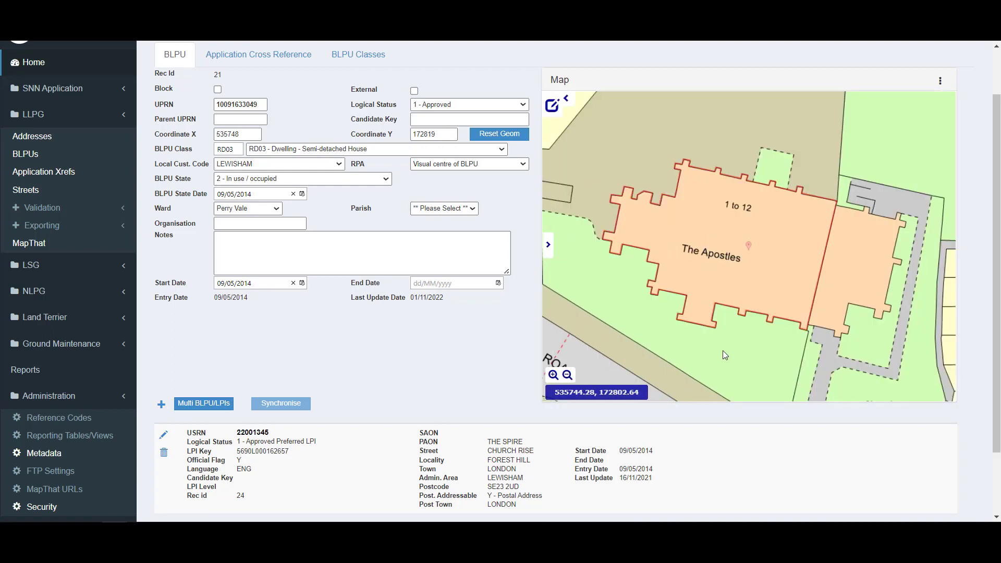
Search the streets for Church Rise and open its street record 22001345
click(29, 193)
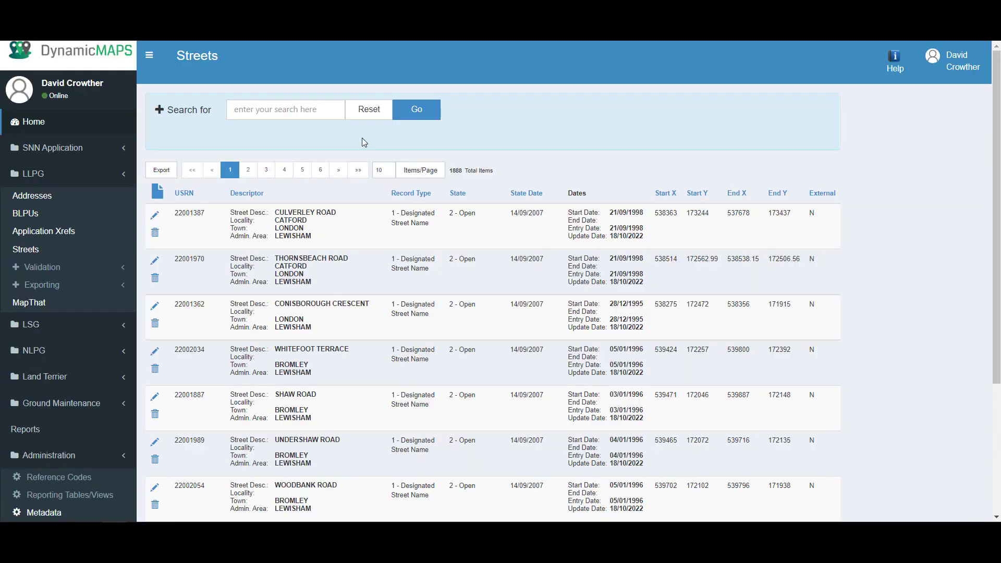
click(249, 110)
text(d)
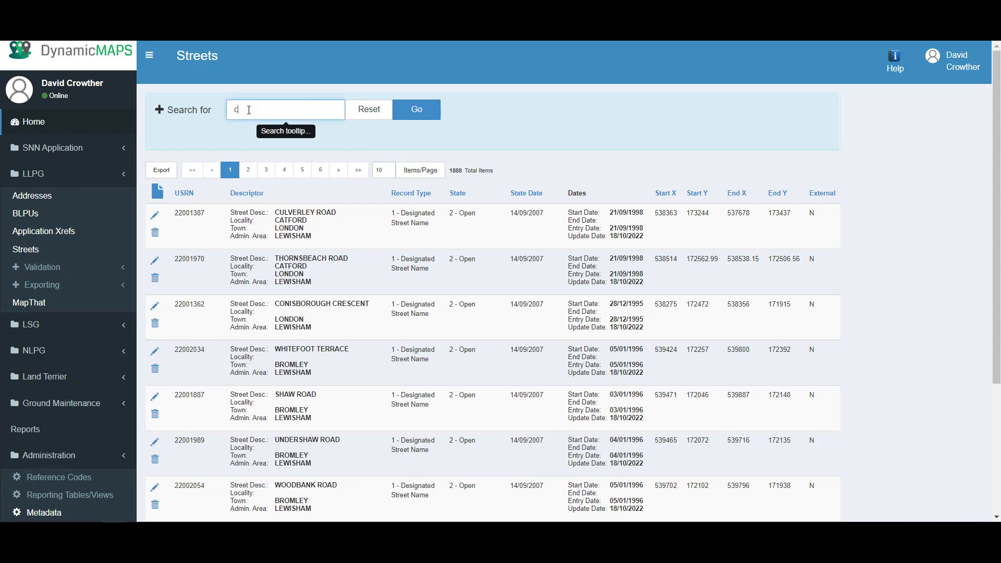
text(hurch rise)
click(418, 118)
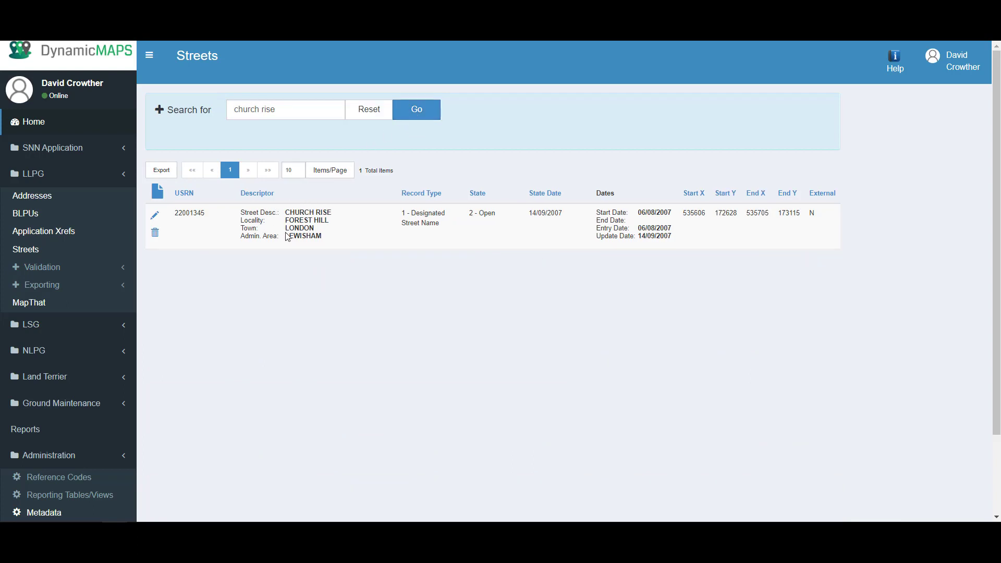
click(156, 216)
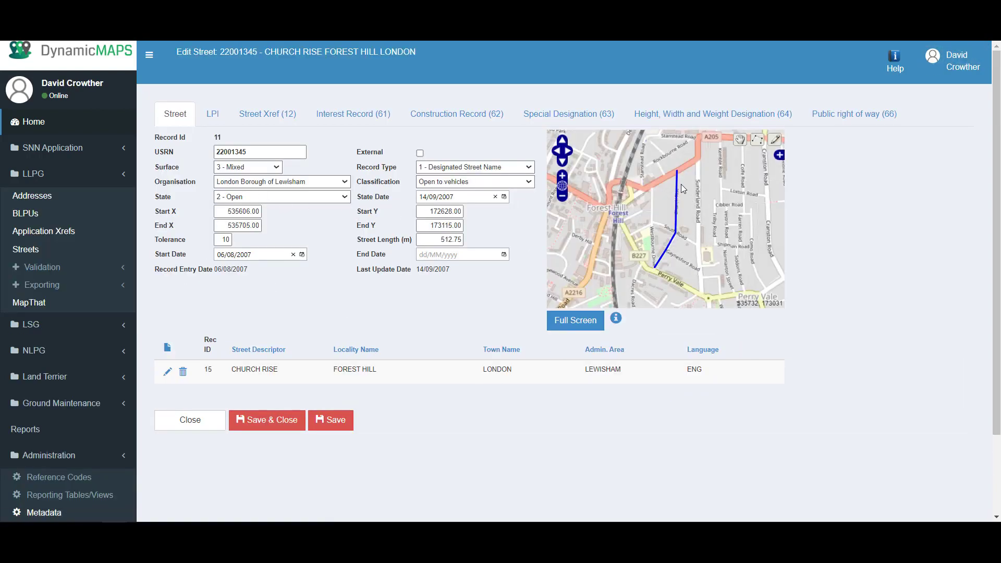
Review the street's addresses, interest, construction, special and height/width/weight designations, and LPI list
scroll(658, 274, up, 5)
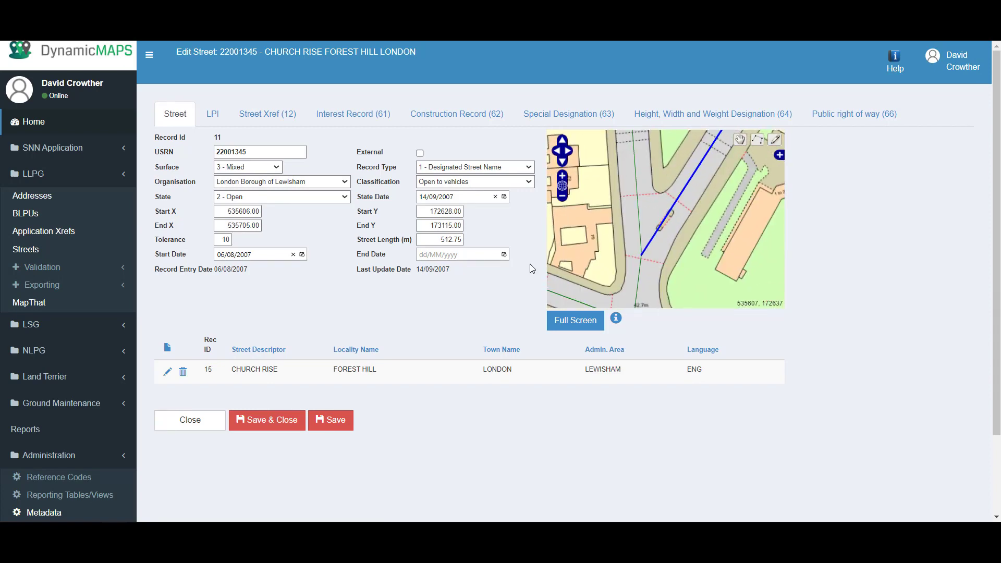
click(213, 113)
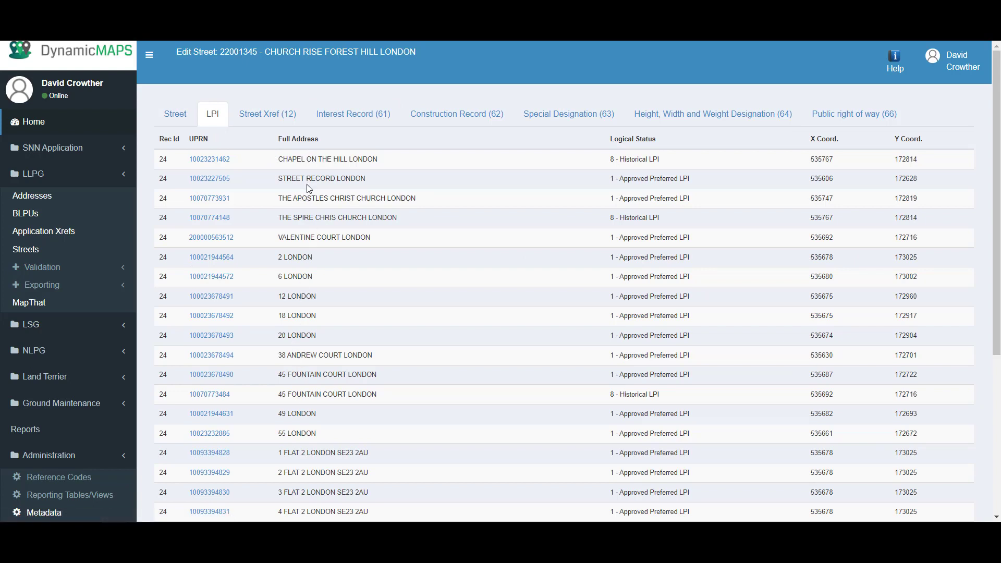
click(365, 114)
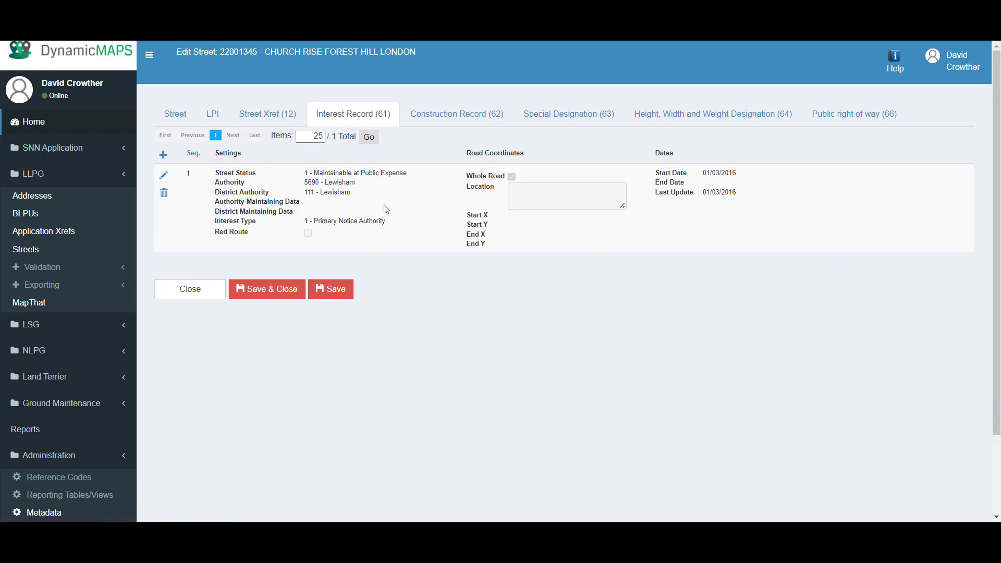
click(454, 117)
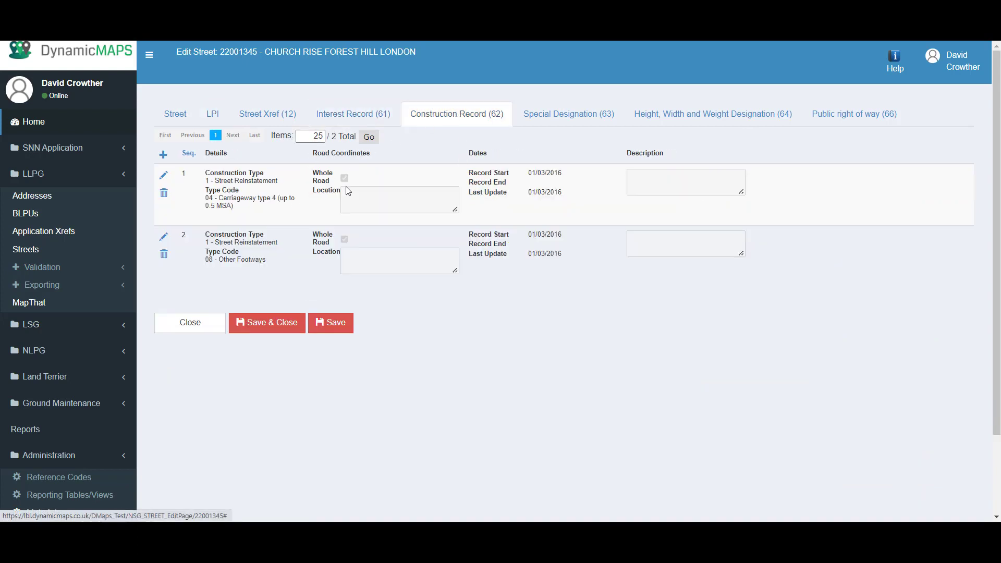
click(561, 122)
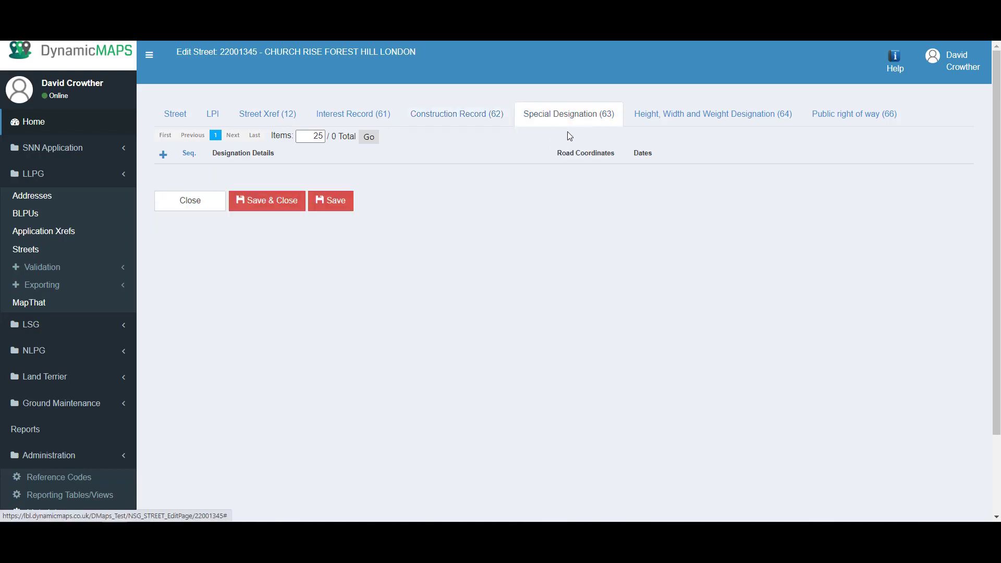
click(655, 119)
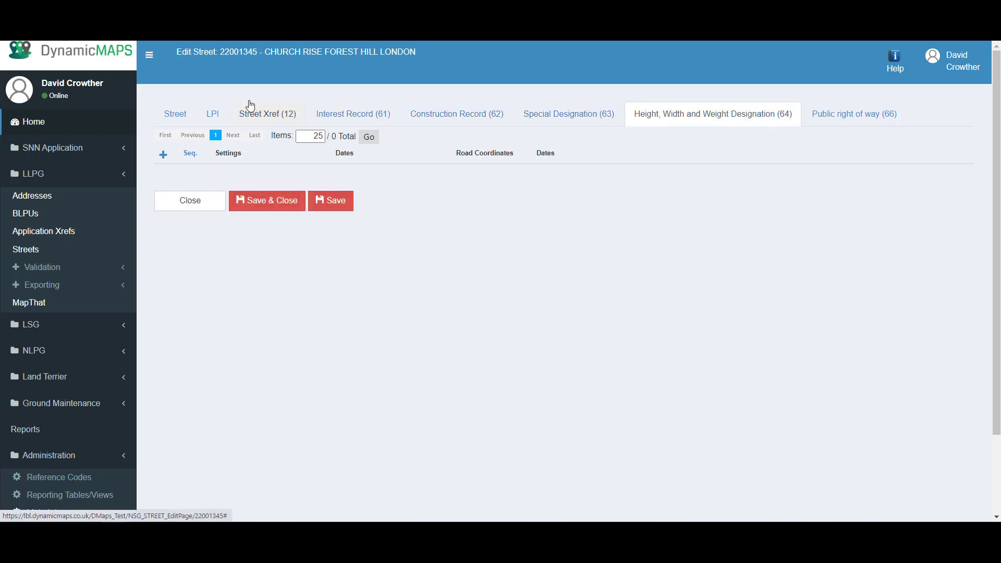
click(211, 122)
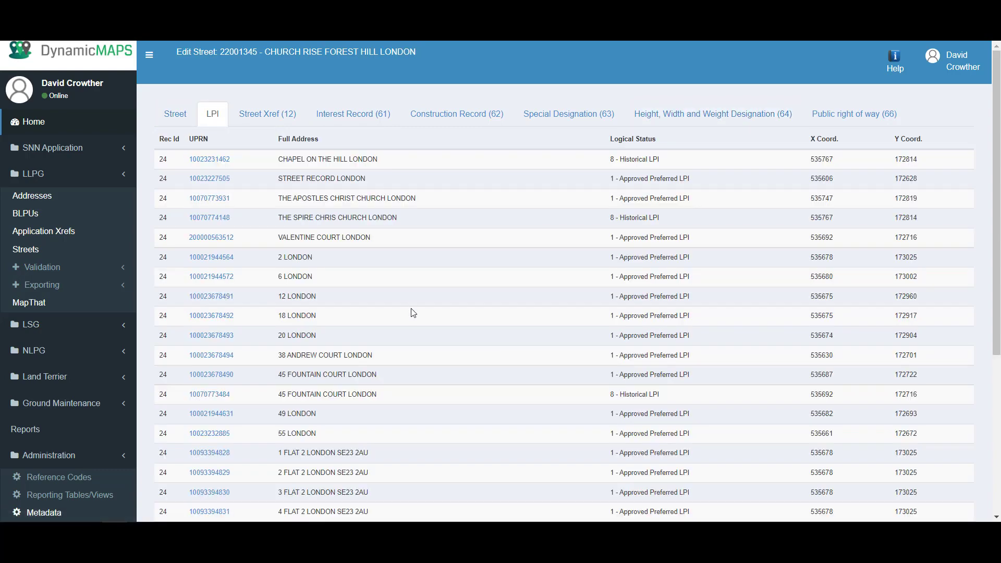
scroll(413, 312, down, 5)
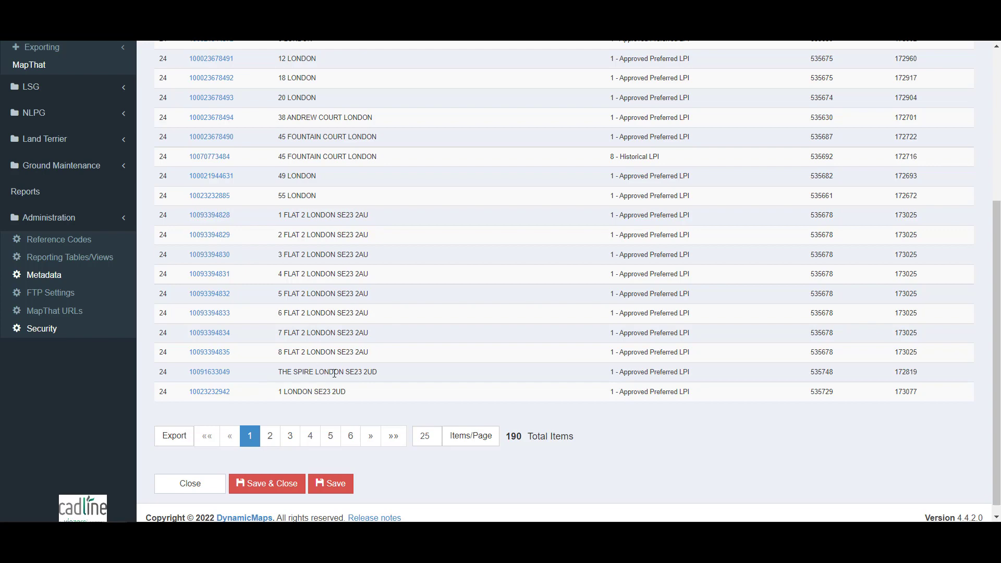
click(218, 372)
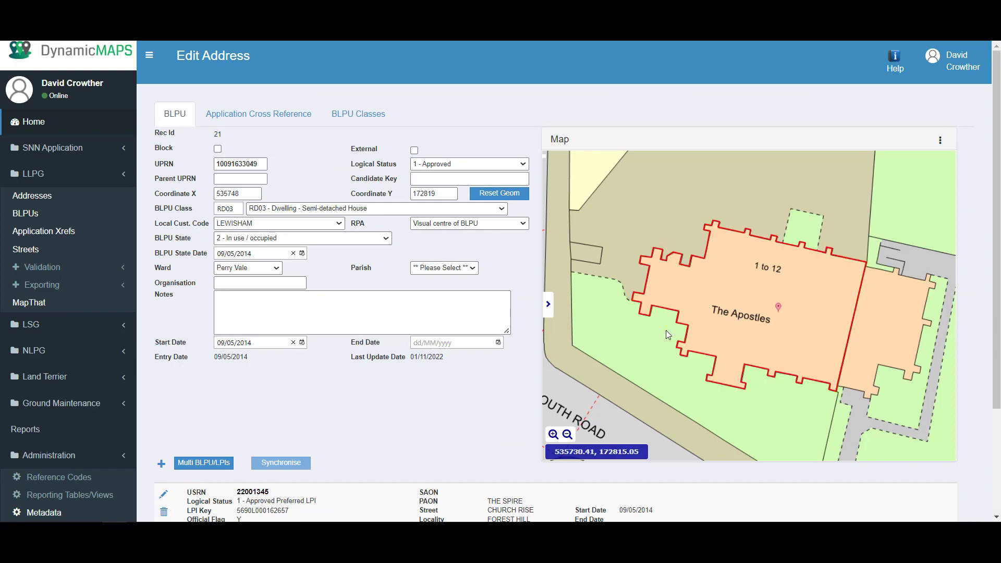
click(35, 196)
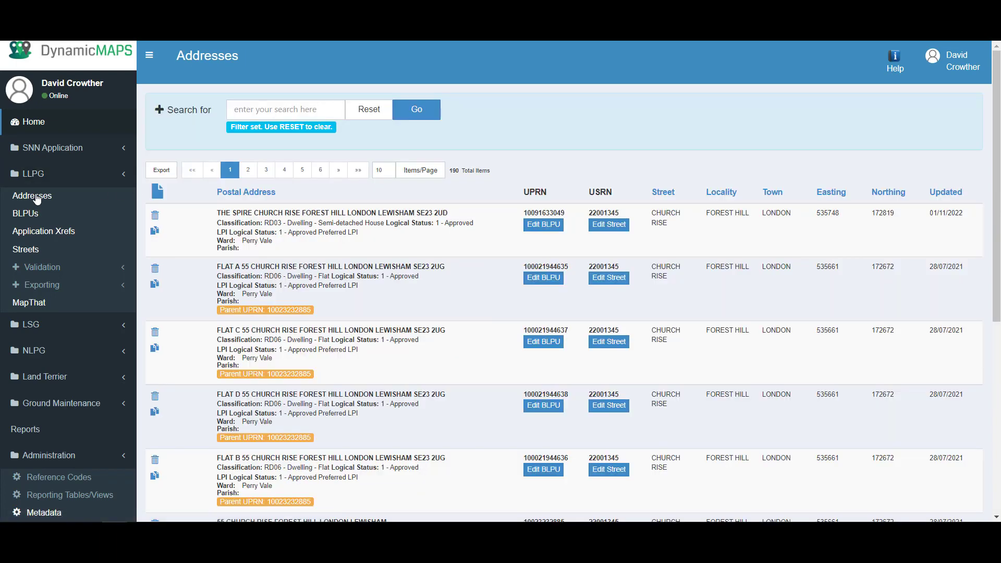
click(157, 191)
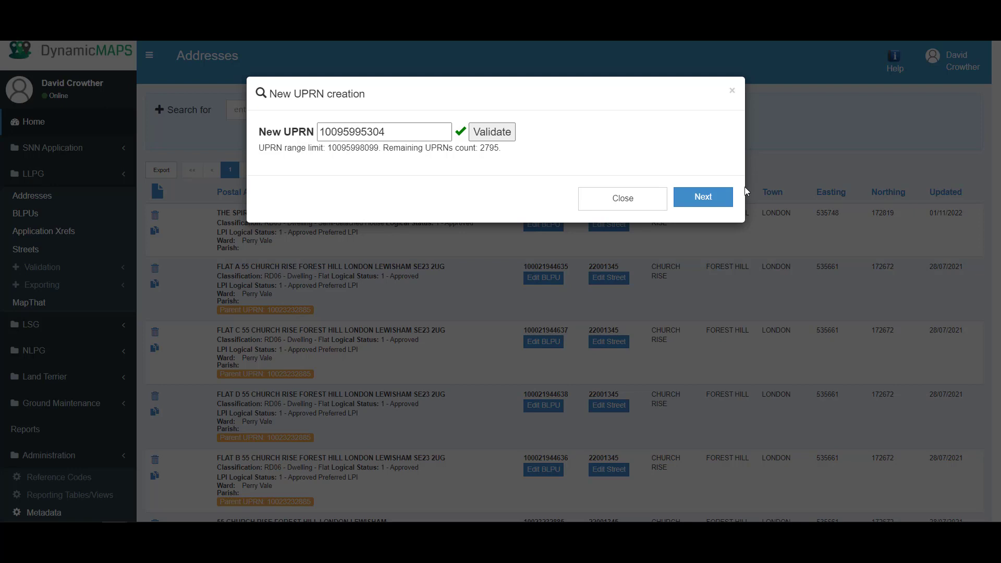
click(704, 197)
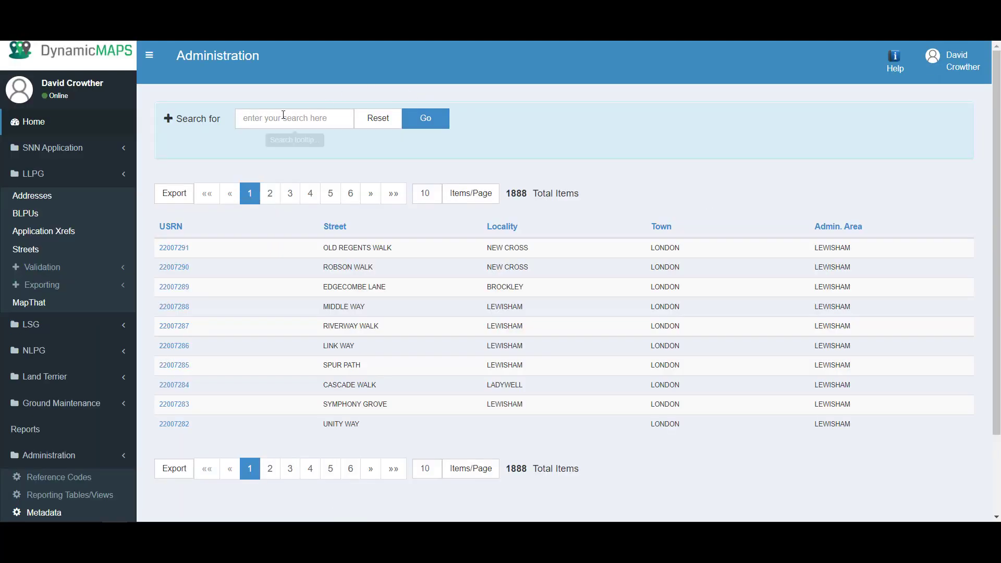
Create the address on CHURCH RISE with PAO 999, postcode SE23 2UD, post town LONDON
text(church rise)
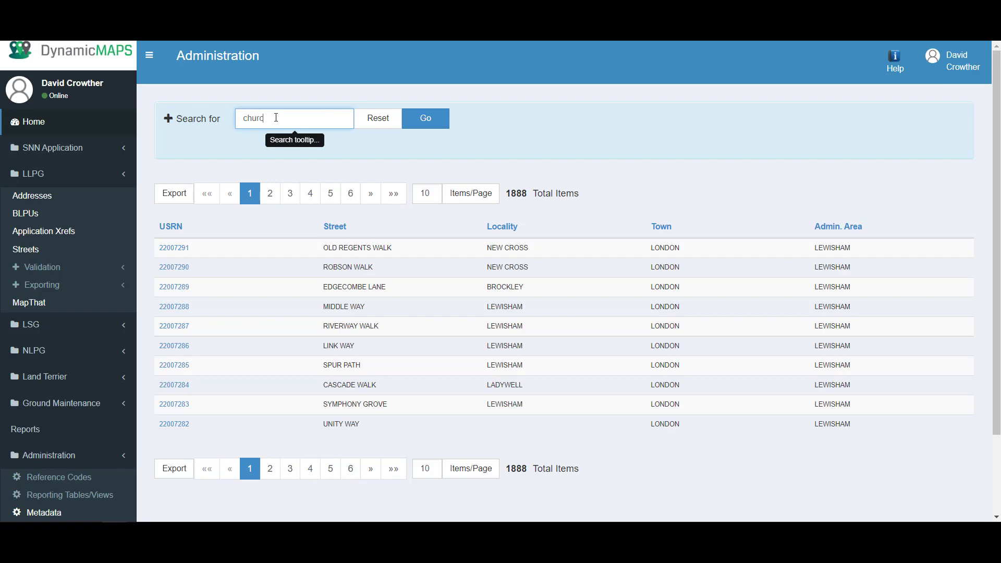
click(410, 122)
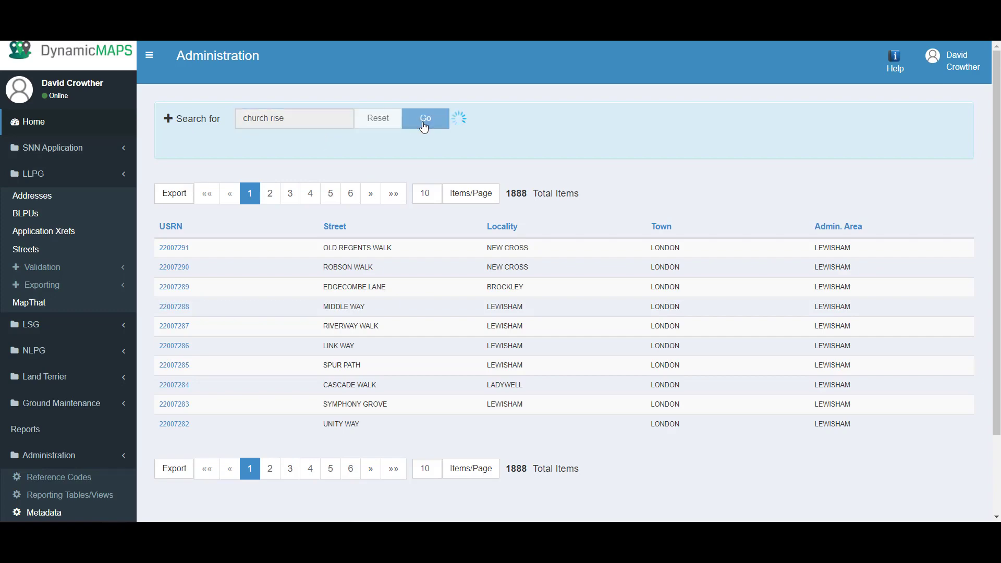
click(183, 251)
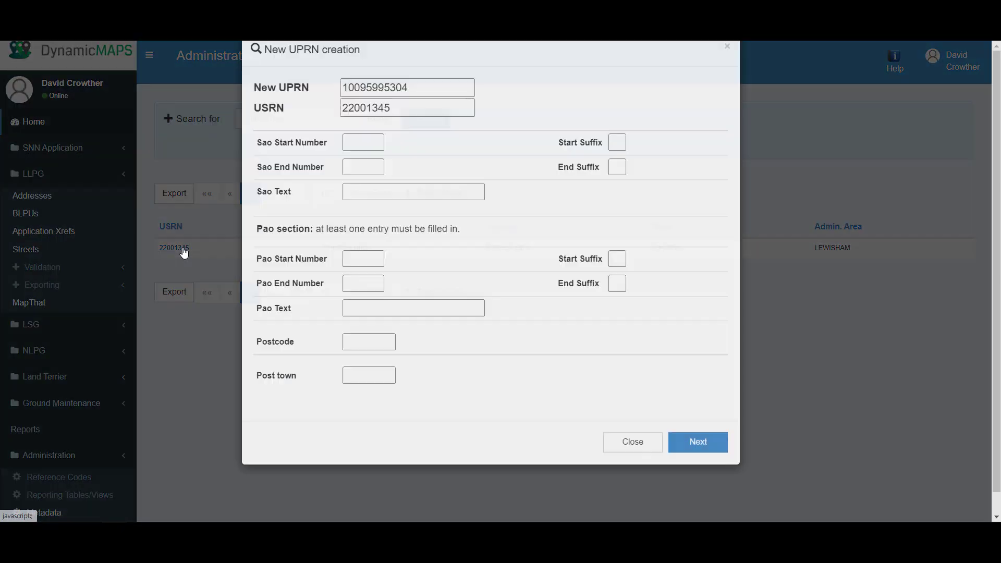
click(358, 303)
text(999)
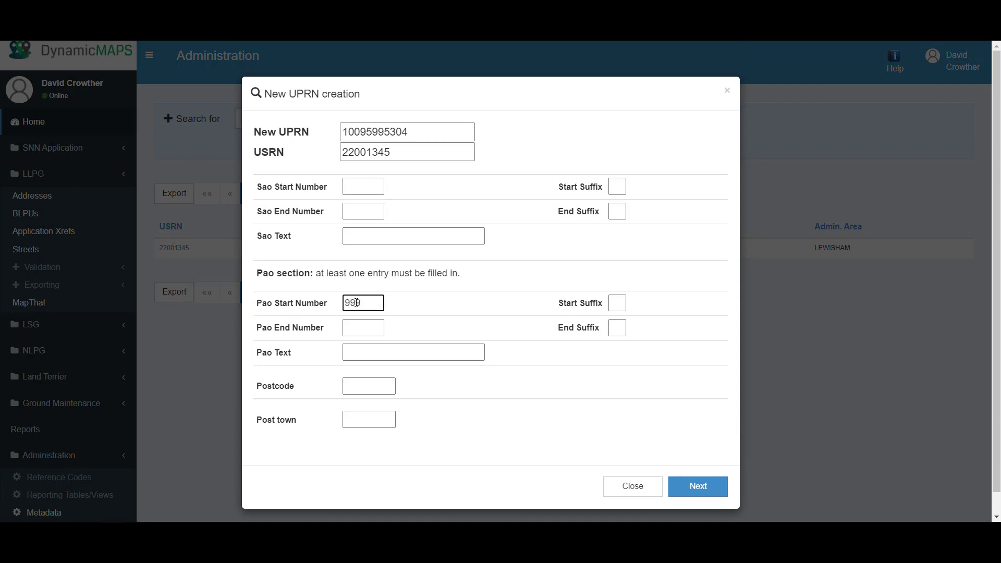
click(373, 387)
text(SE23 2UD)
click(373, 421)
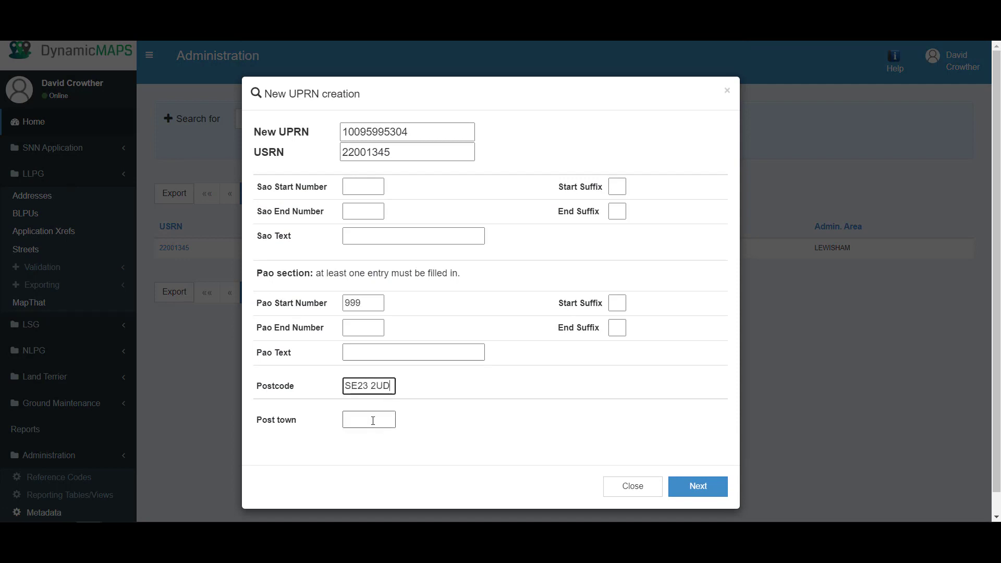
text(LONDON)
click(700, 494)
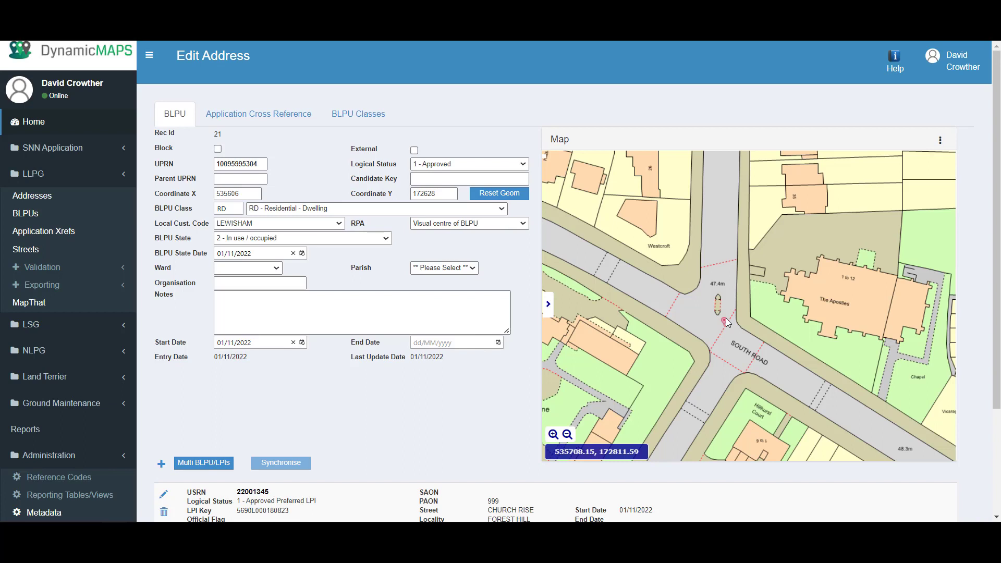
Check the new UPRN's map point, add the note 'Add Data as needed', and set class RD03
click(726, 321)
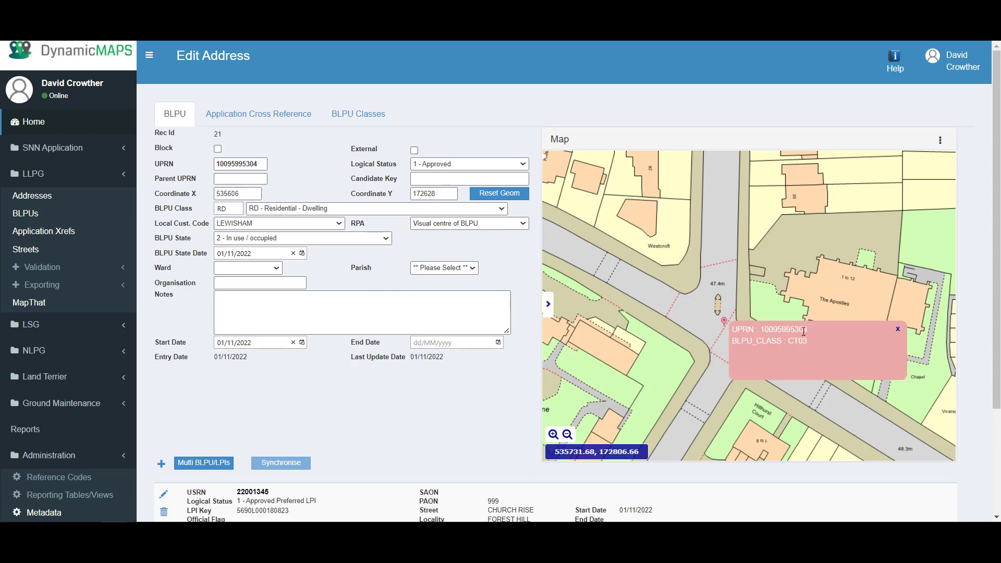
click(898, 330)
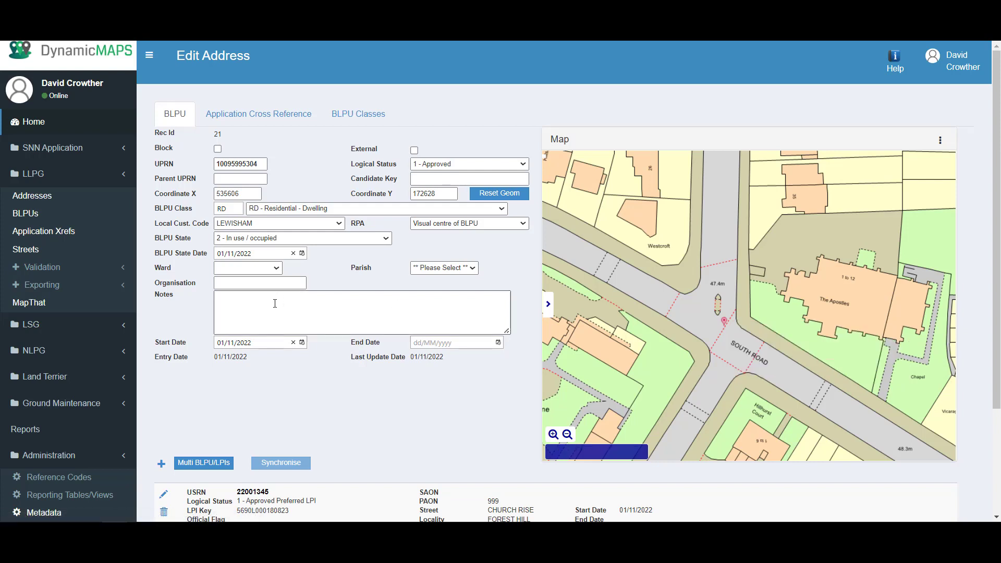
click(275, 304)
text(Ad)
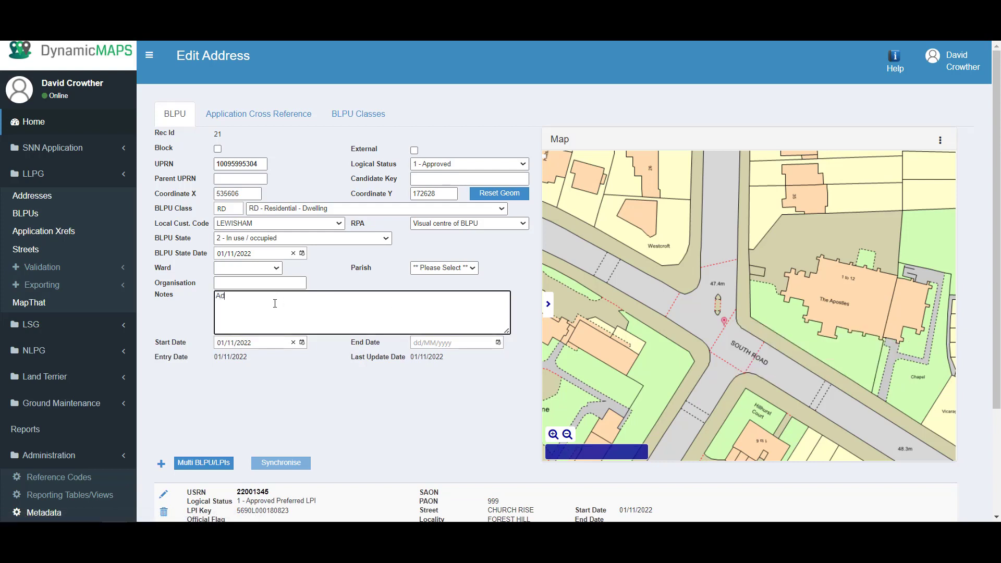
text(d Data as needed)
click(501, 209)
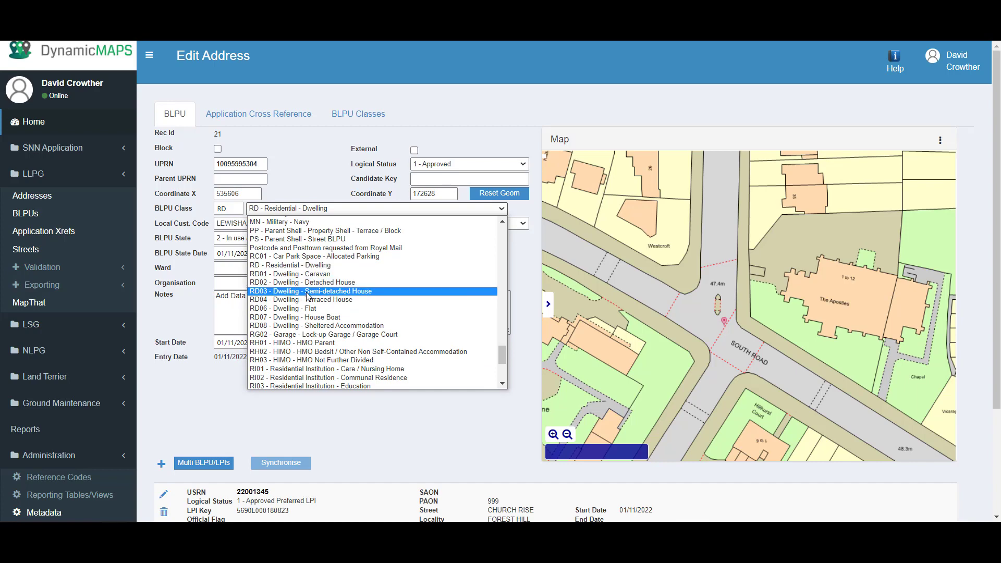
click(308, 291)
Generate multiple BLPU/LPI records for the PAO number range 1000 to 1100
scroll(276, 394, down, 2)
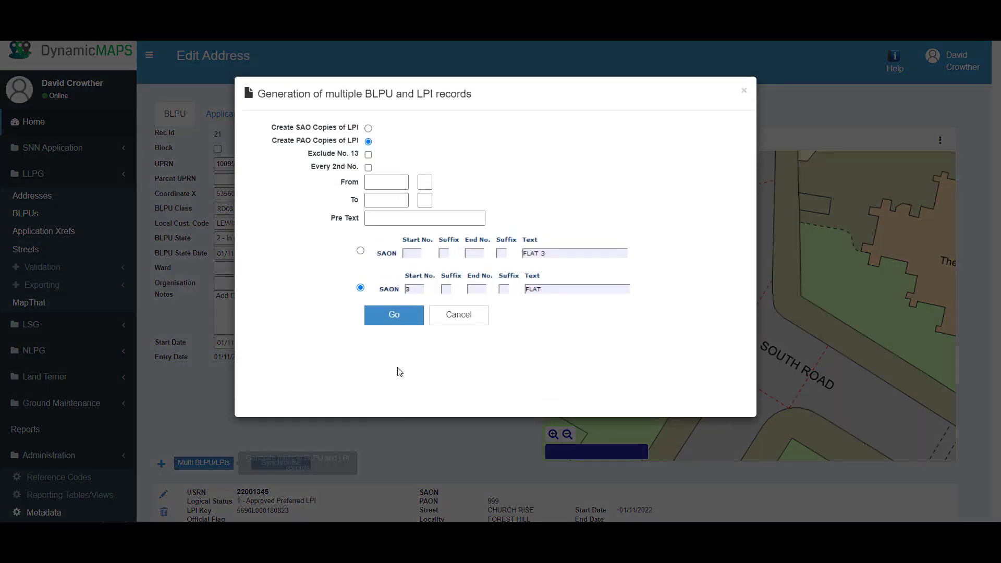
click(371, 181)
text(10)
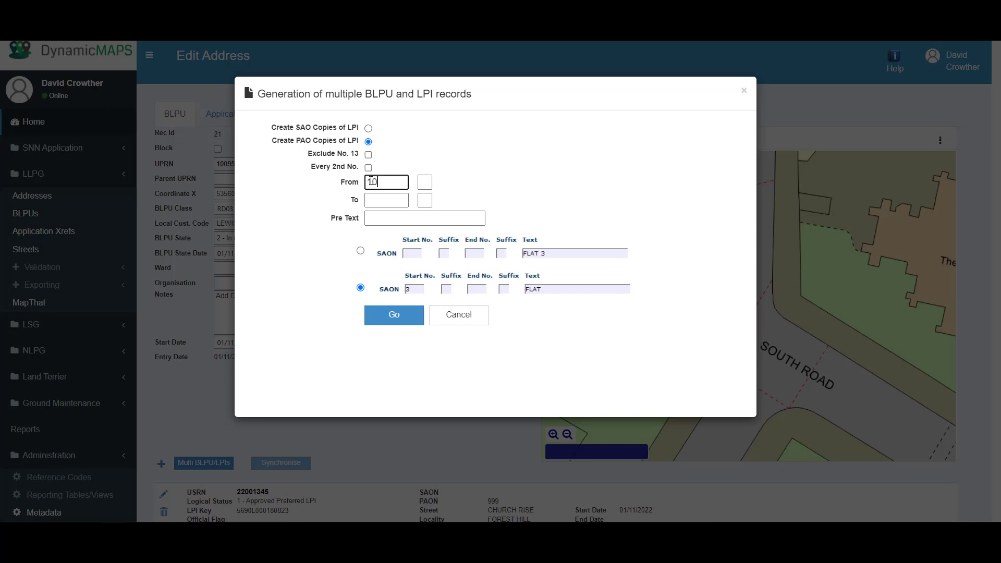
text(00)
click(381, 199)
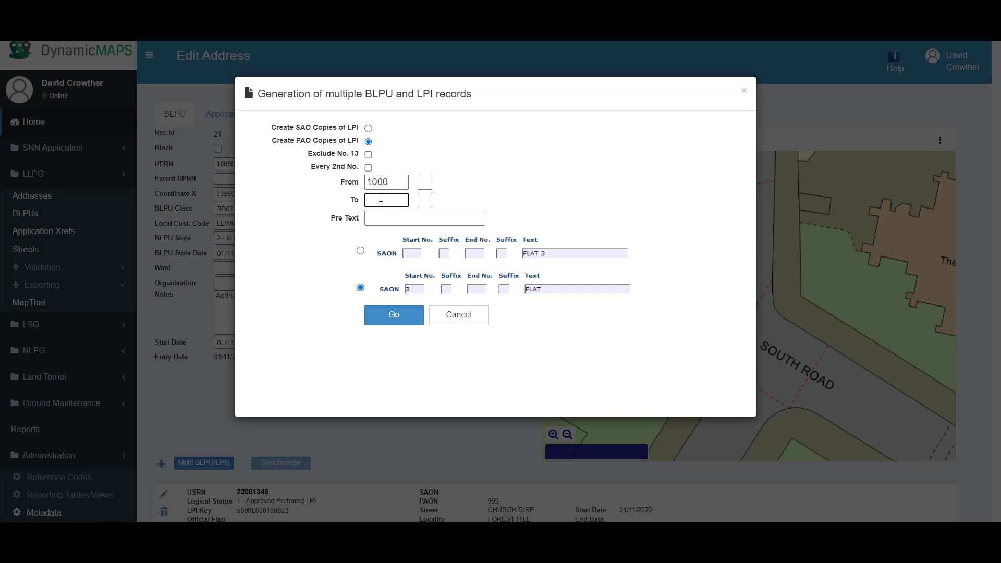
text(1100)
click(395, 315)
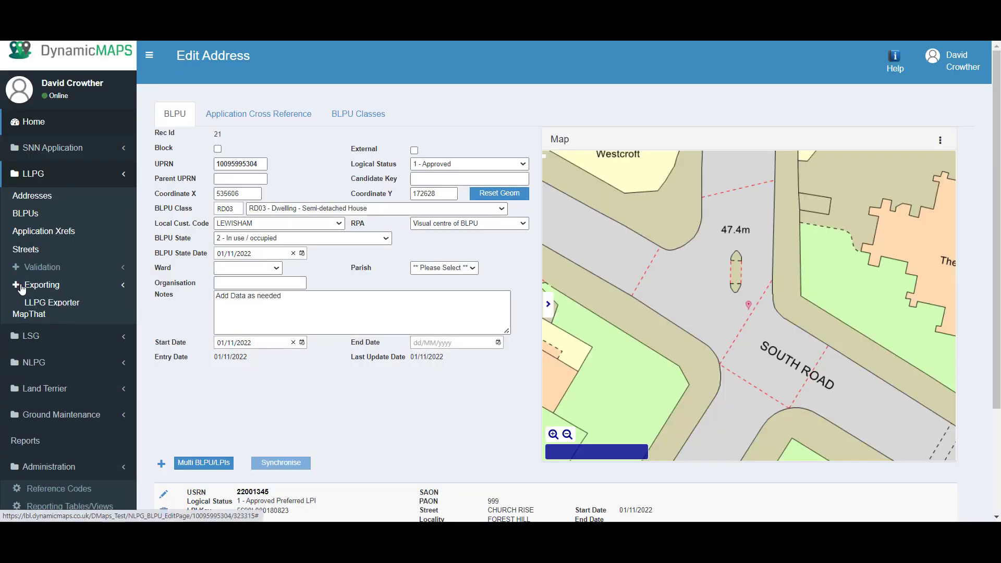
Open the LLPG Exporter and look over the previous updates-only exports
click(43, 286)
click(44, 302)
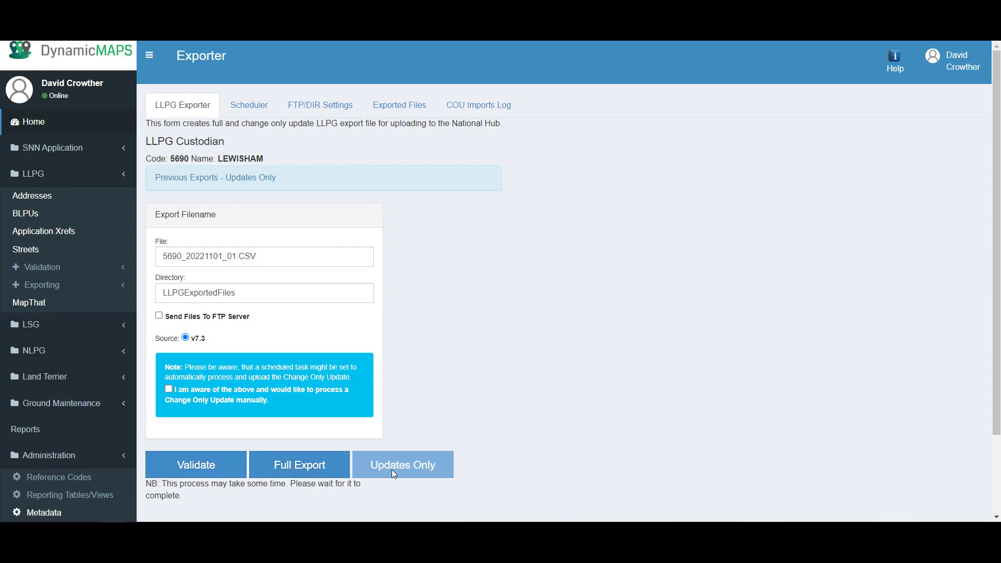
click(251, 178)
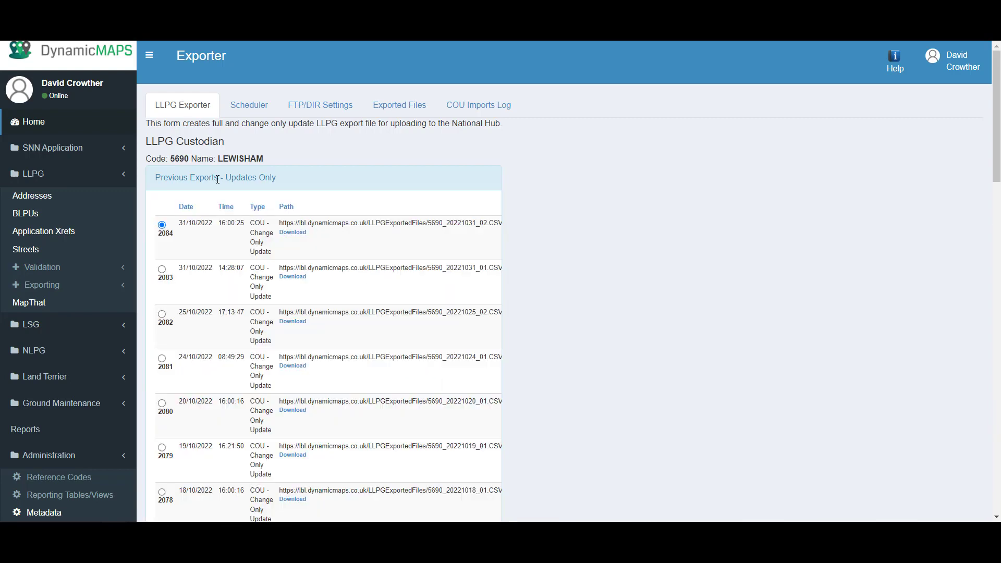
scroll(249, 300, down, 2)
scroll(249, 302, down, 3)
scroll(214, 200, up, 5)
click(214, 178)
Check the scheduled export jobs and exported files, then return to the LLPG export form
click(253, 116)
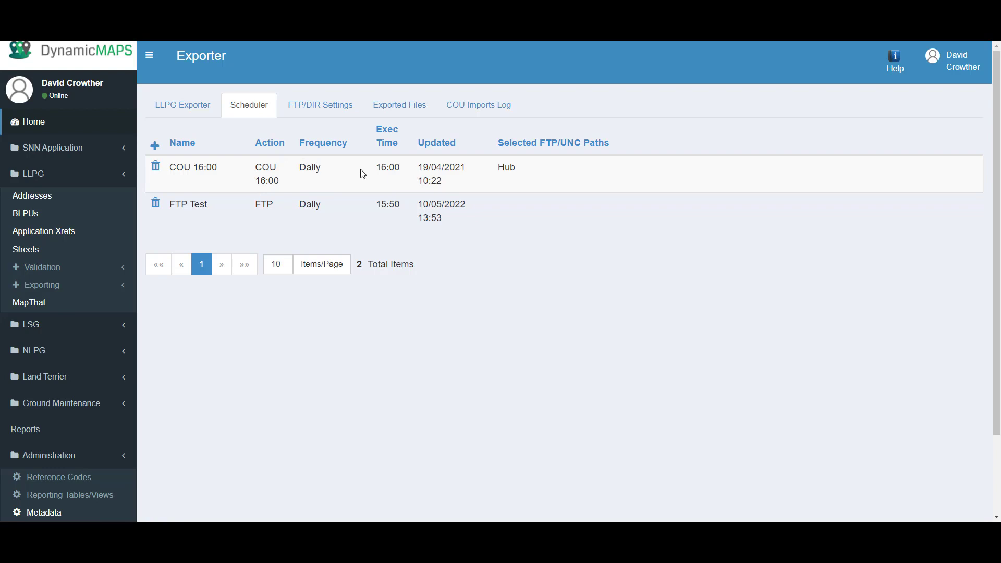
click(409, 106)
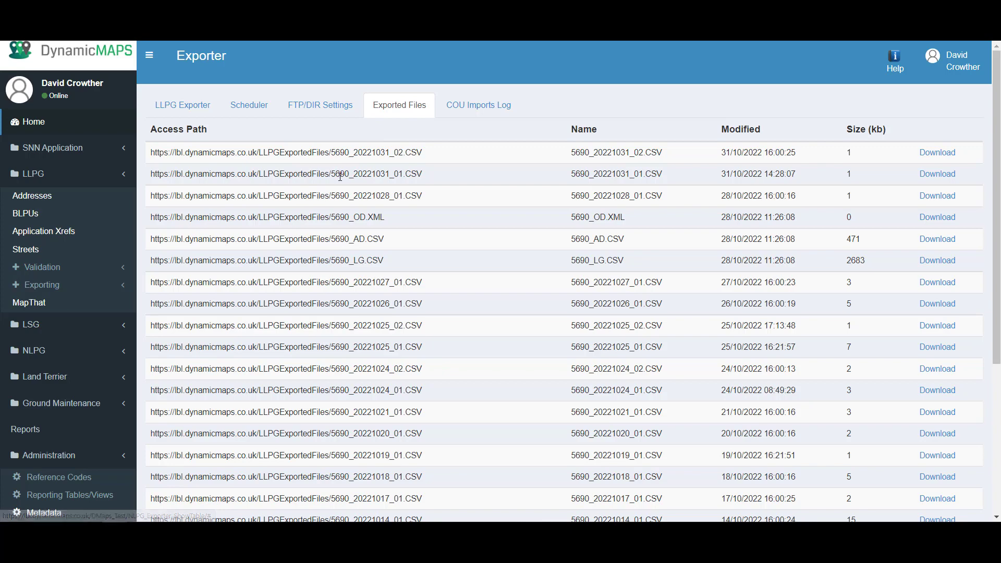
scroll(355, 247, down, 4)
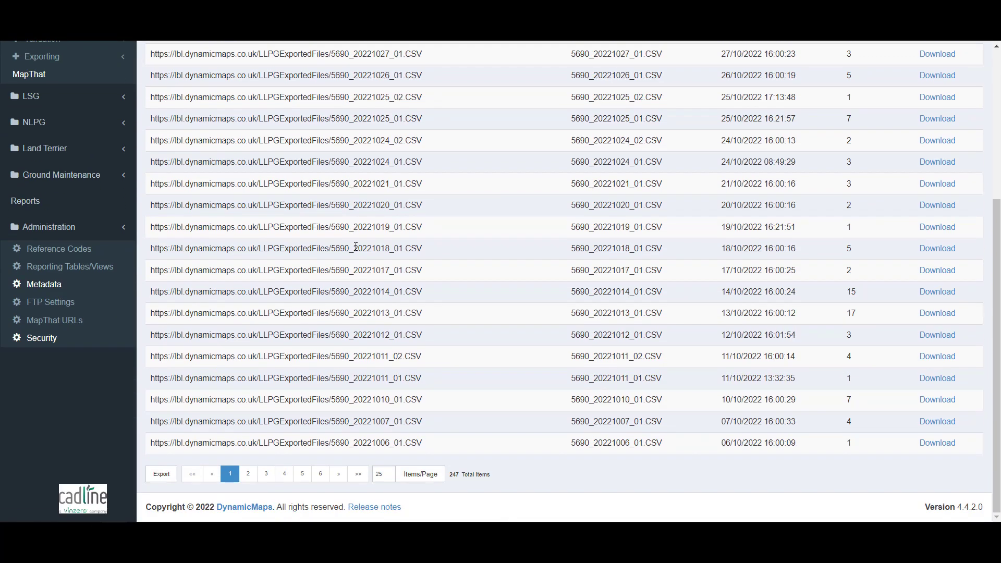
scroll(355, 247, up, 4)
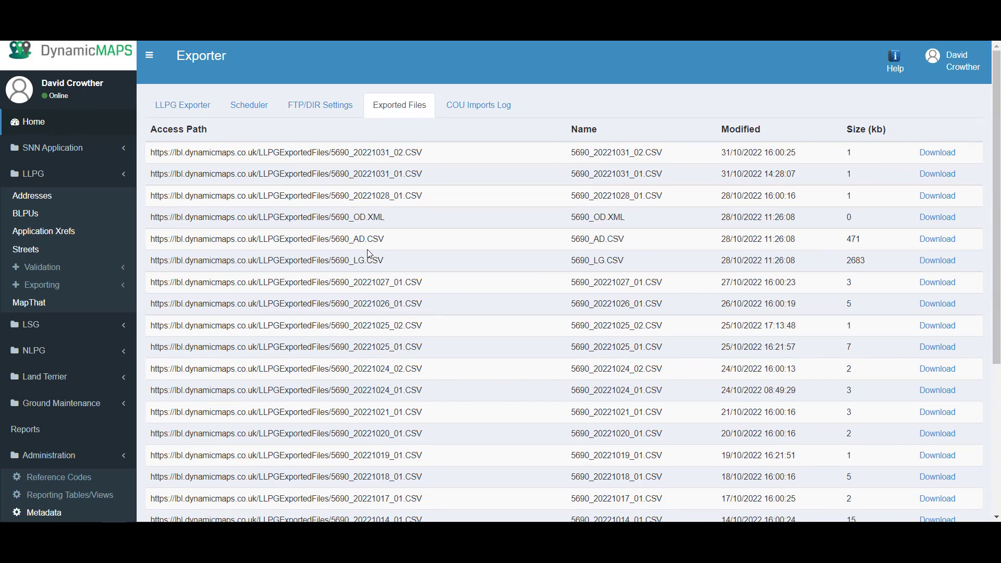
click(174, 107)
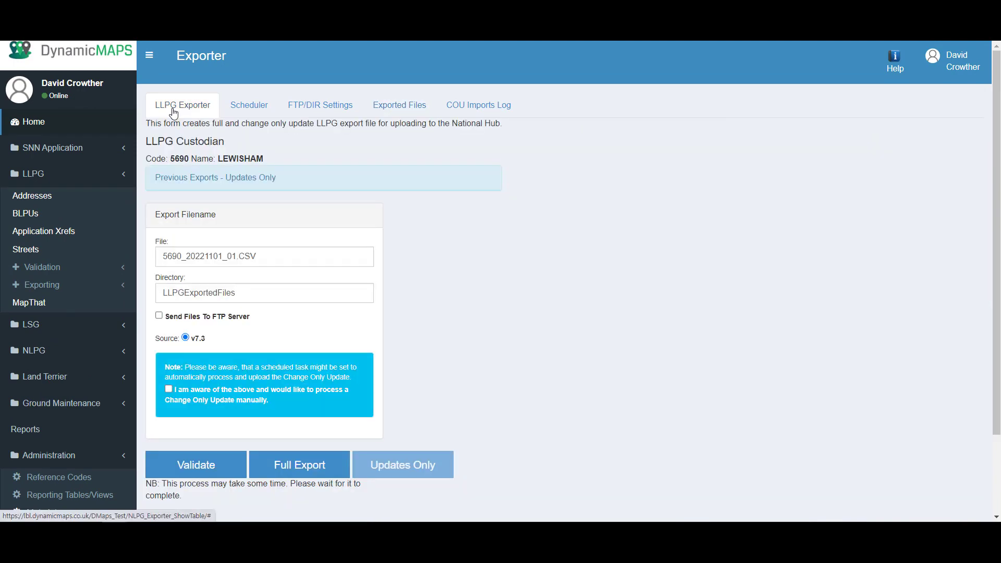
click(22, 286)
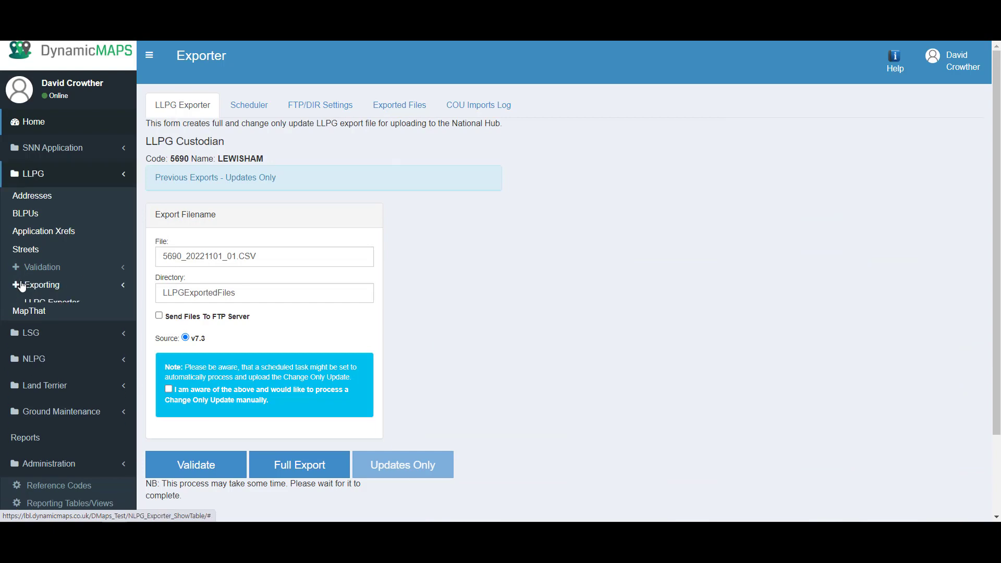
View the DTF Importer page, then open Edit Validation Scripts under LLPG > Validation
click(44, 319)
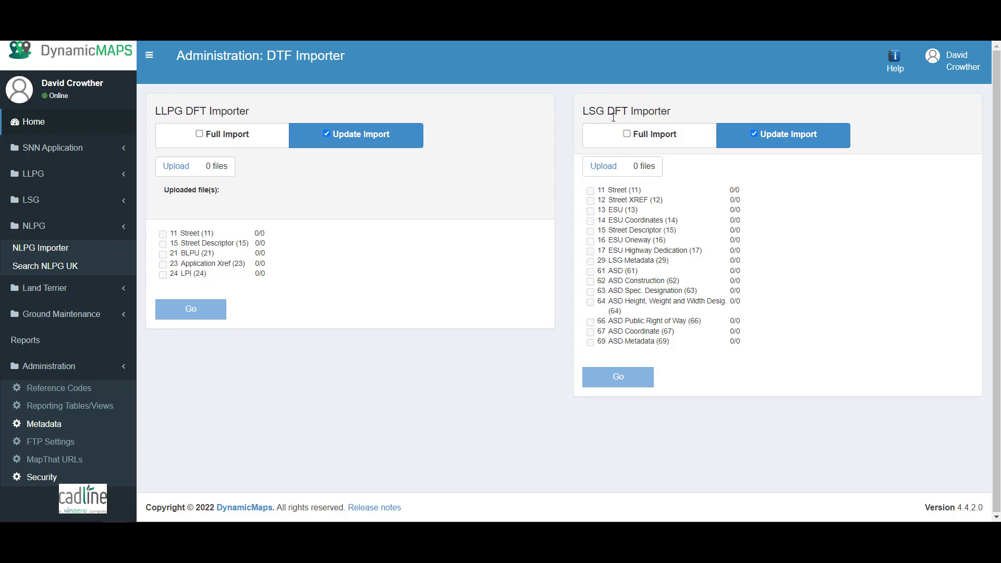
click(36, 174)
click(42, 267)
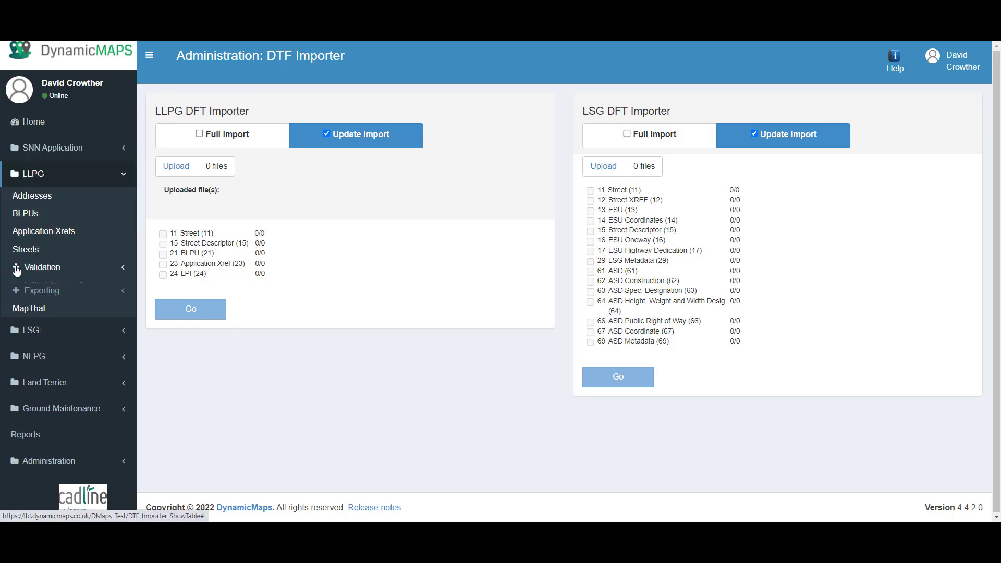
click(54, 282)
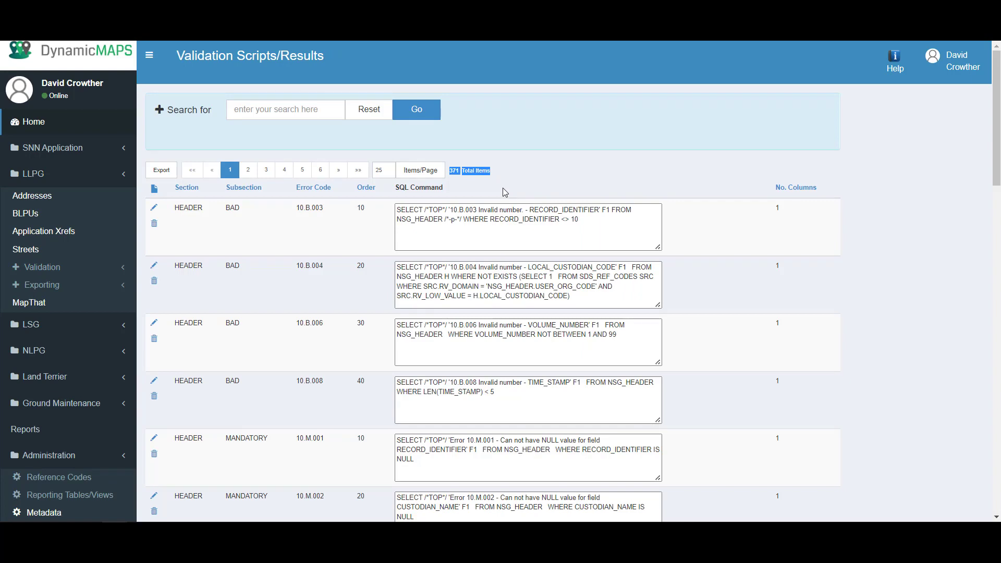
click(505, 192)
scroll(474, 206, down, 10)
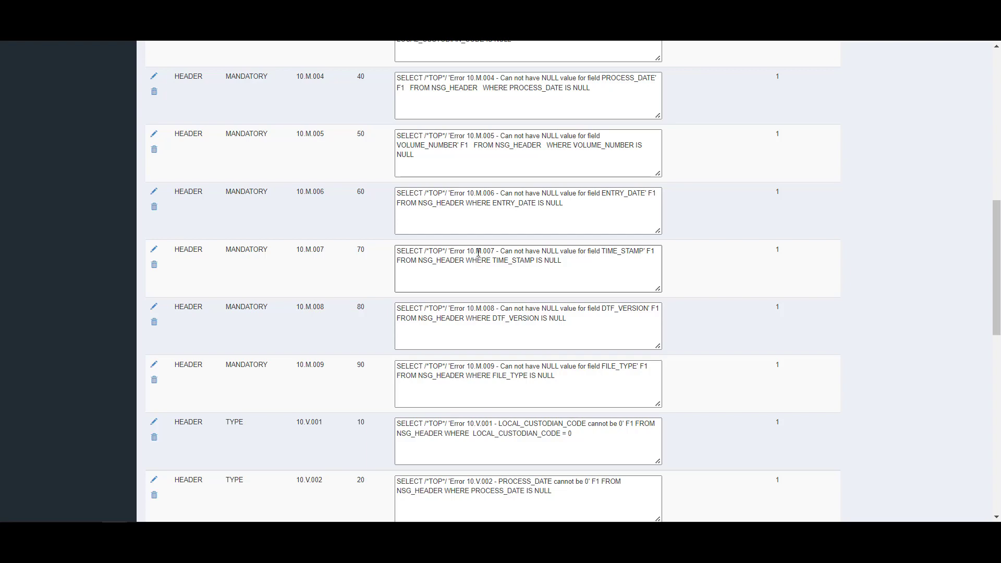
scroll(479, 253, up, 10)
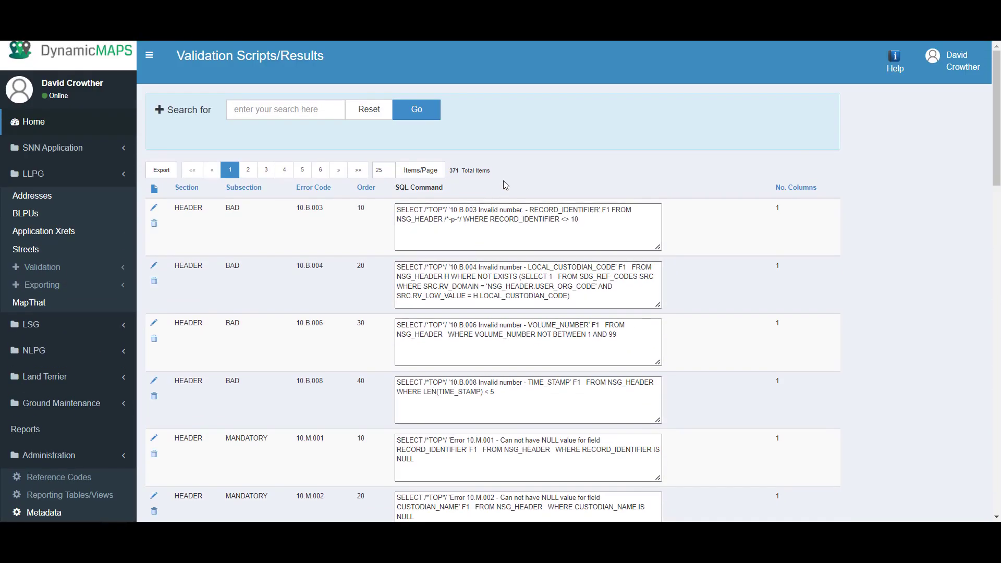
Edit the Churhwood Gdns report to filter on CHURCH RISE, add POSTCODE, and preview the results
click(31, 432)
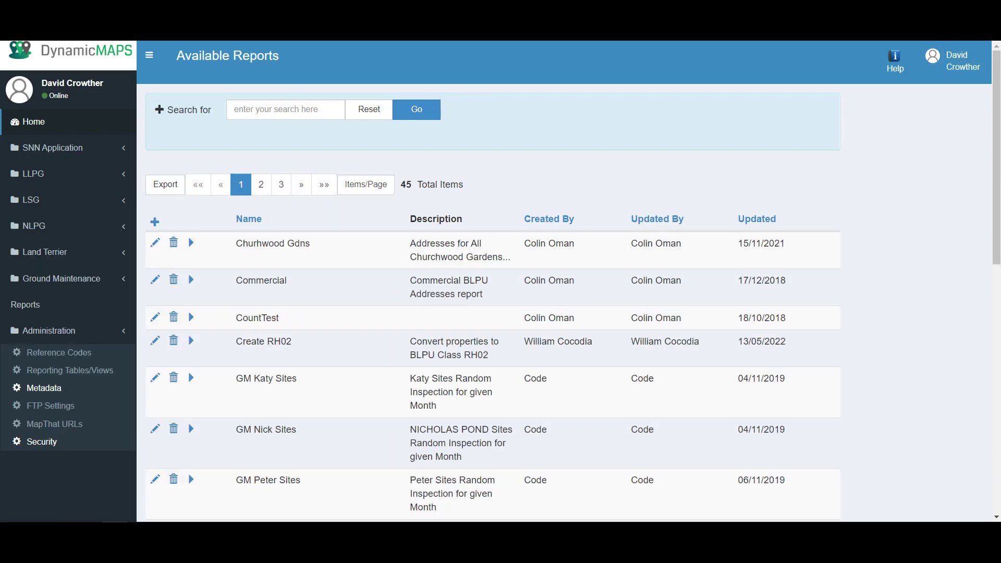
scroll(399, 303, down, 7)
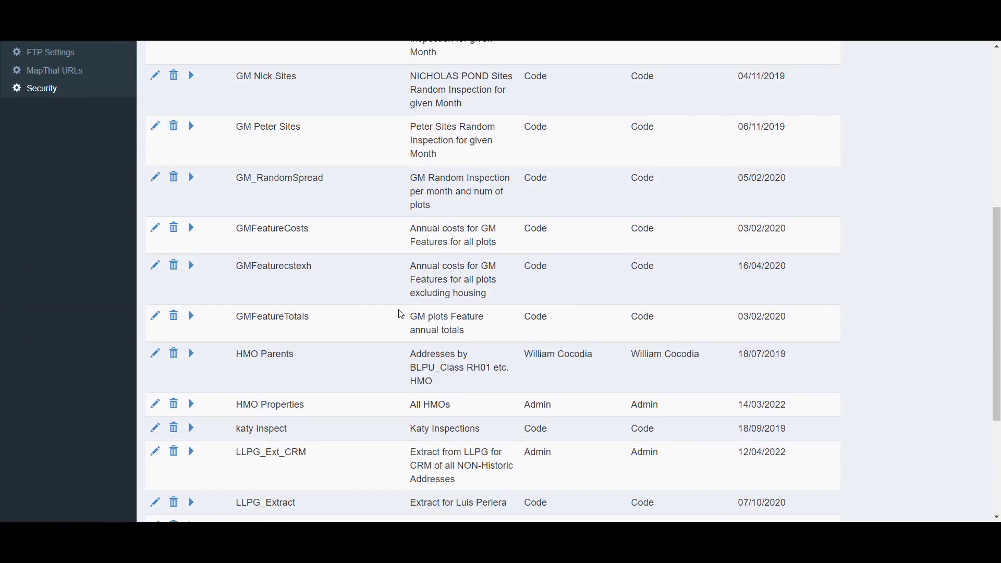
scroll(398, 313, up, 7)
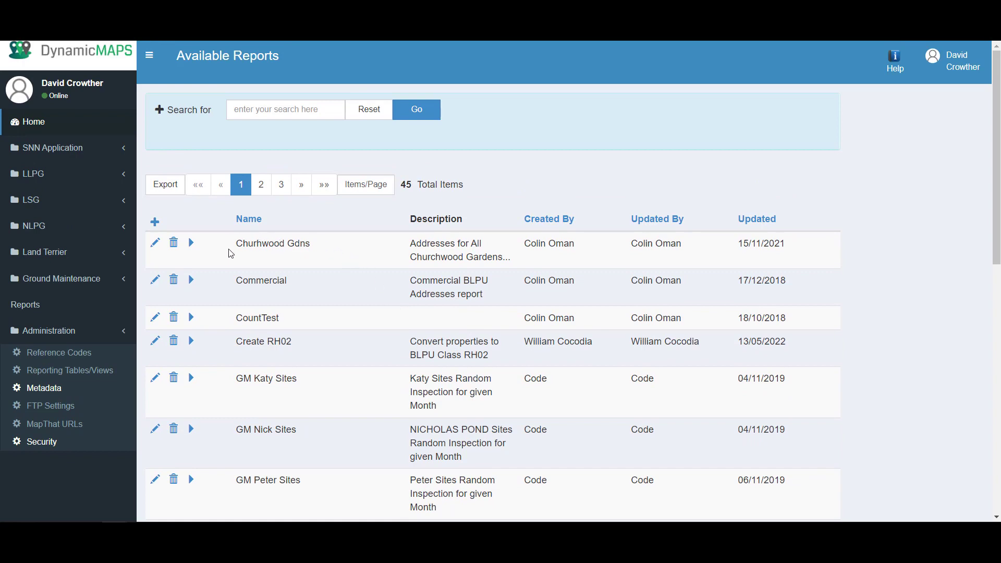
click(155, 245)
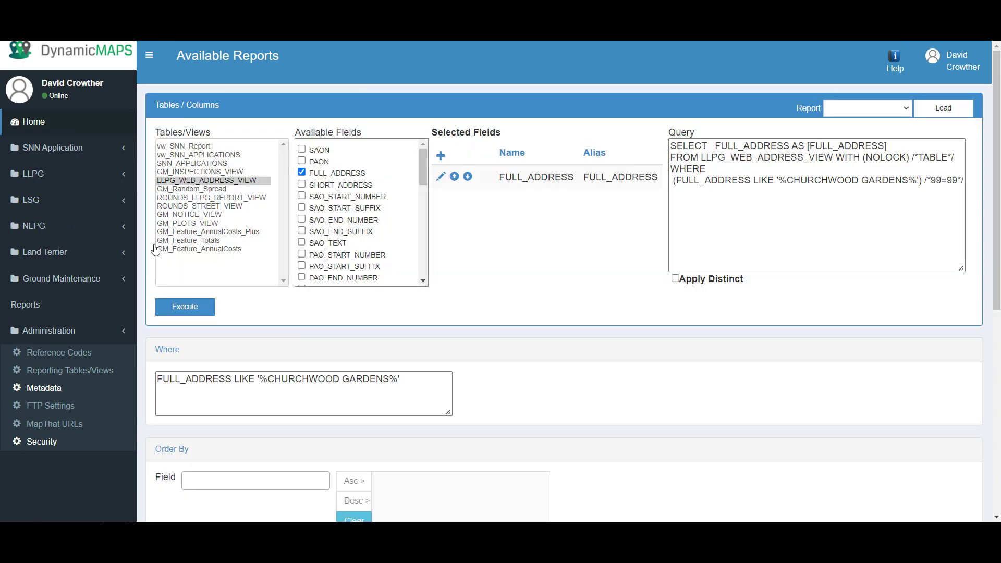
drag(389, 380, 310, 371)
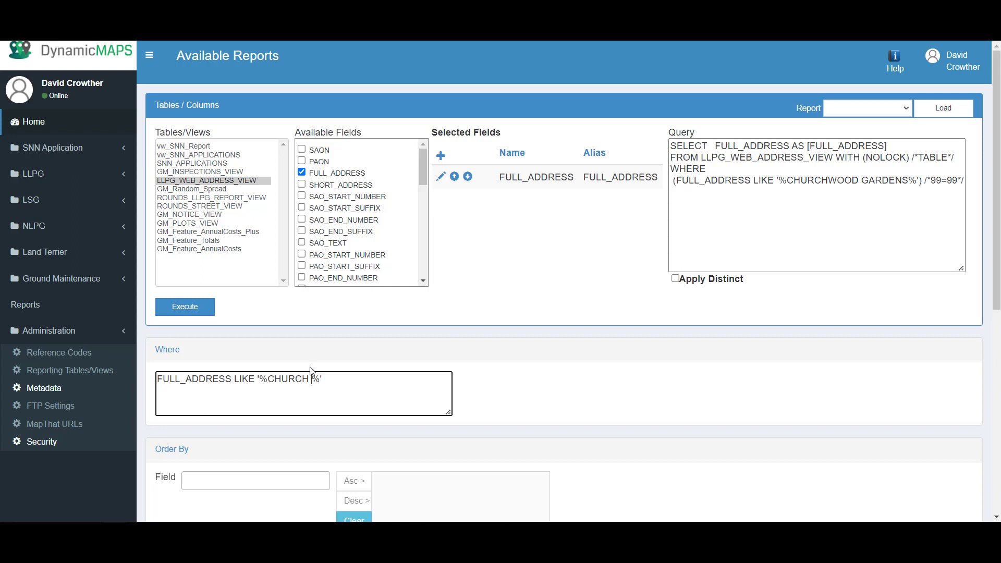
text(RISE)
drag(428, 178, 423, 233)
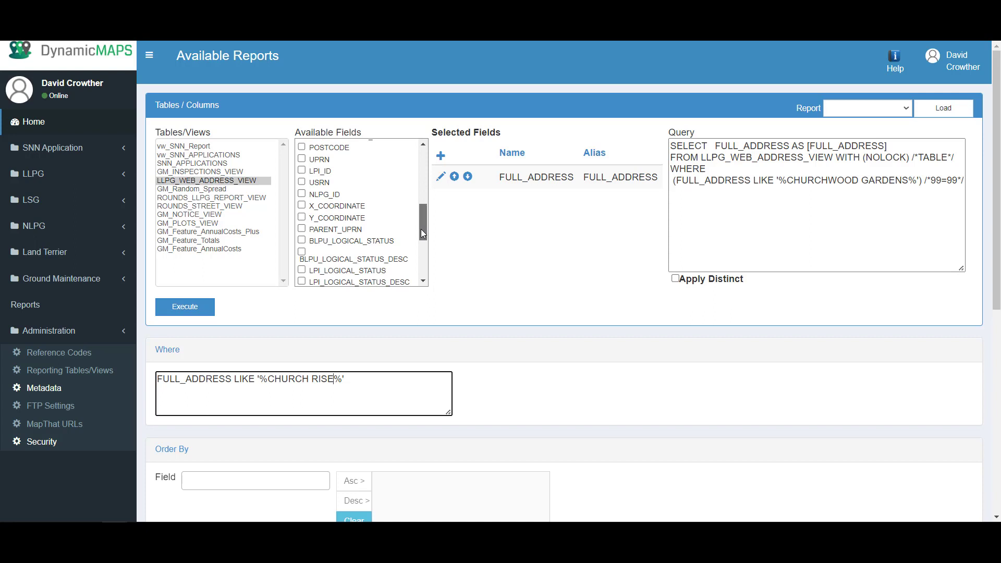
click(301, 147)
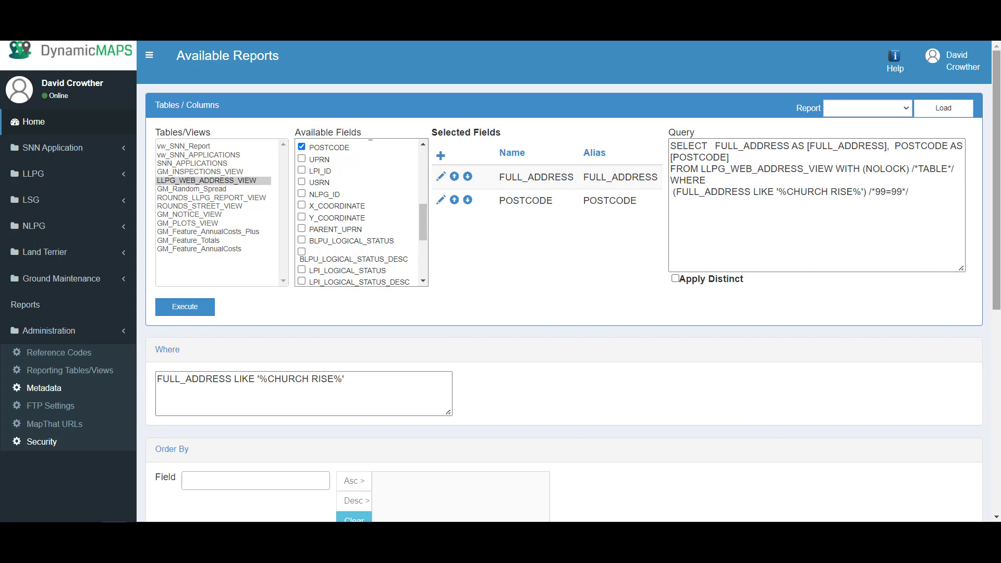
scroll(993, 276, down, 5)
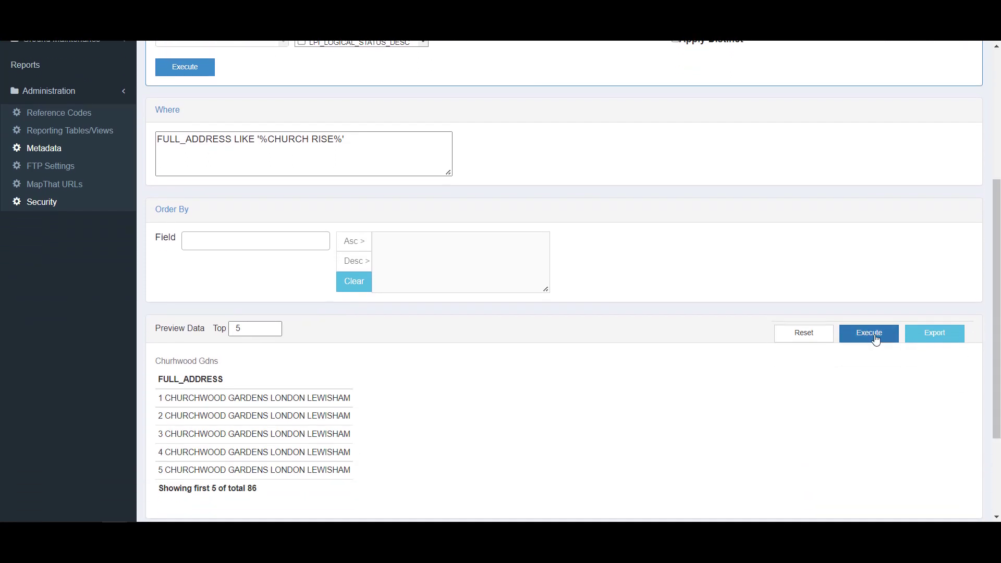
click(876, 339)
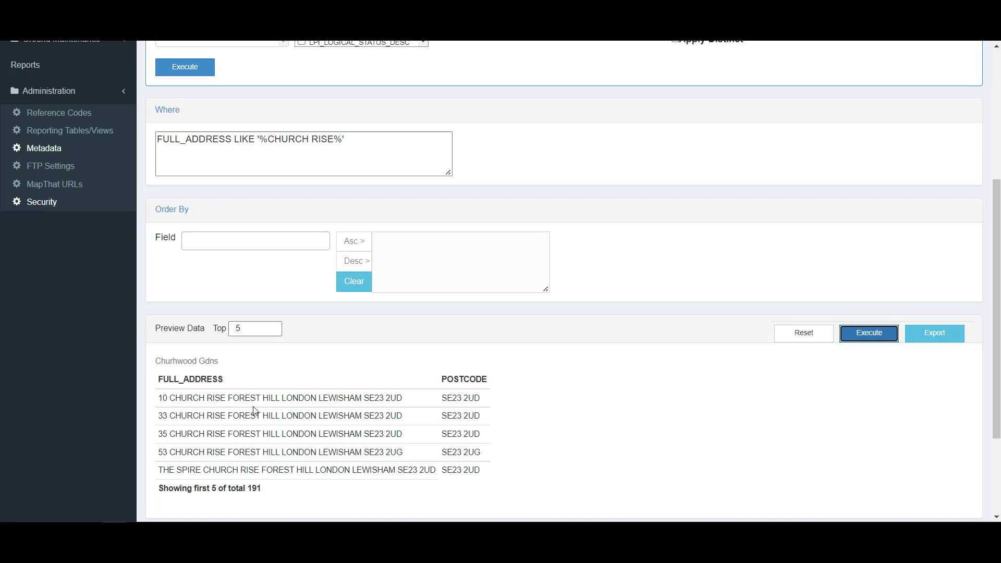
Rename the report 'Church Rise', describe it as 'Addresses for All Church Rise', and save
scroll(230, 388, down, 3)
drag(281, 409, 215, 400)
text(Chur)
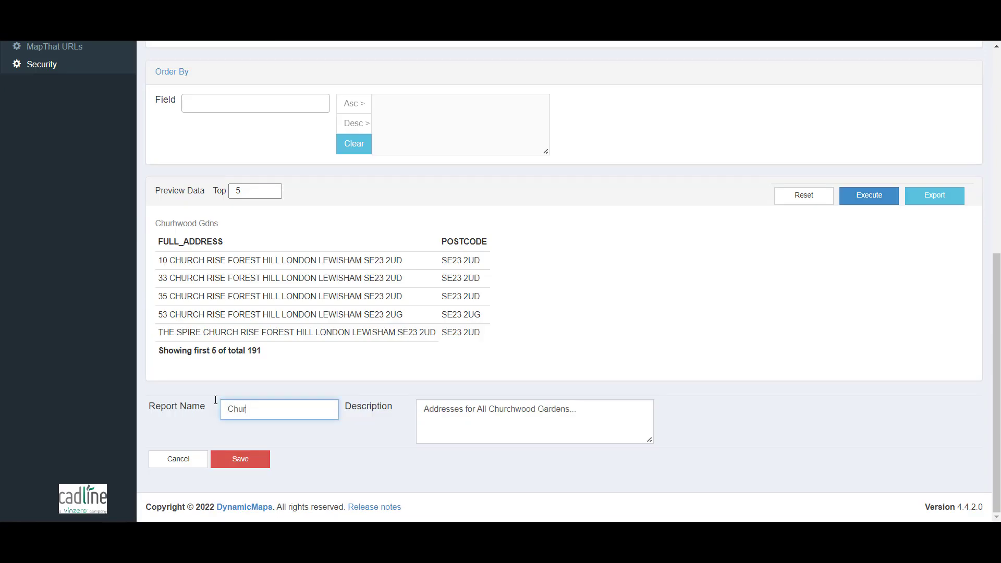
text(ch Rise)
drag(579, 410, 492, 411)
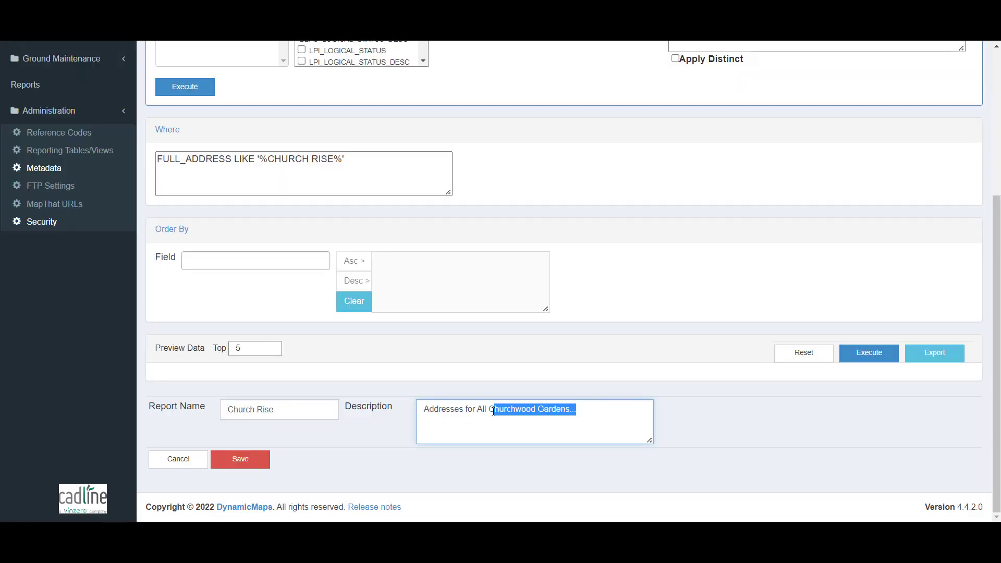
text(Church Rise)
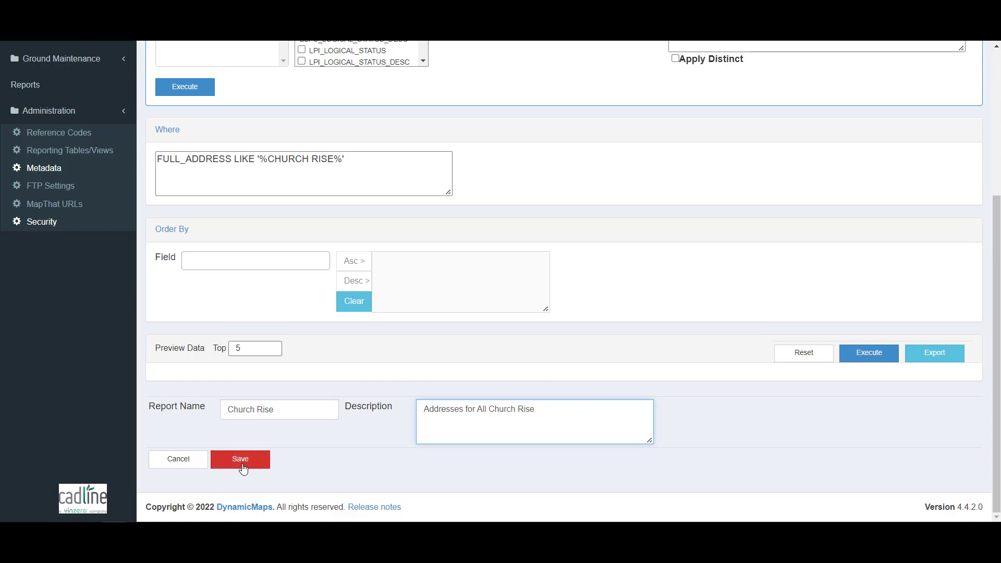
click(241, 466)
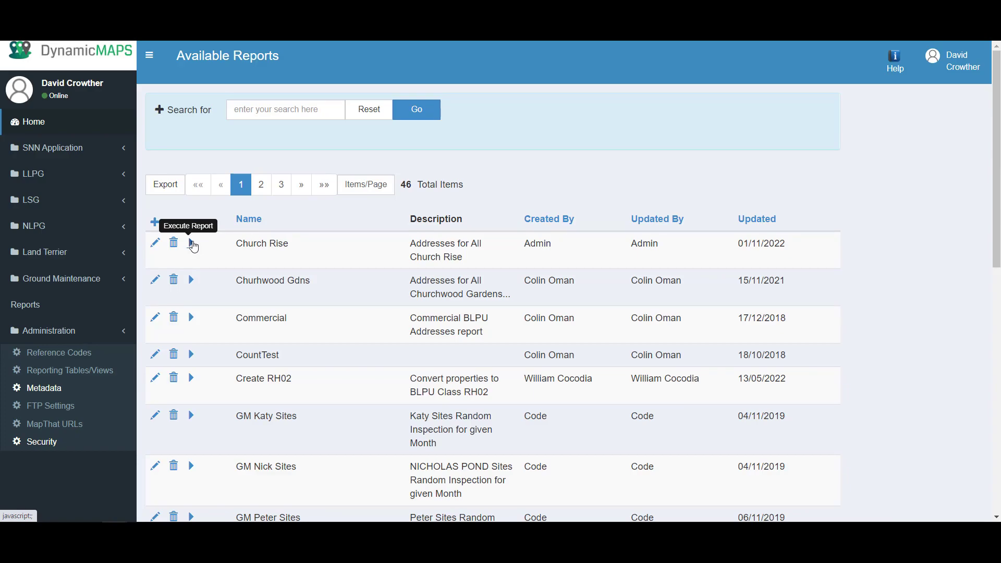
Run the Church Rise report for the top 50 rows and export the results to an Excel workbook
click(193, 247)
drag(256, 54, 239, 58)
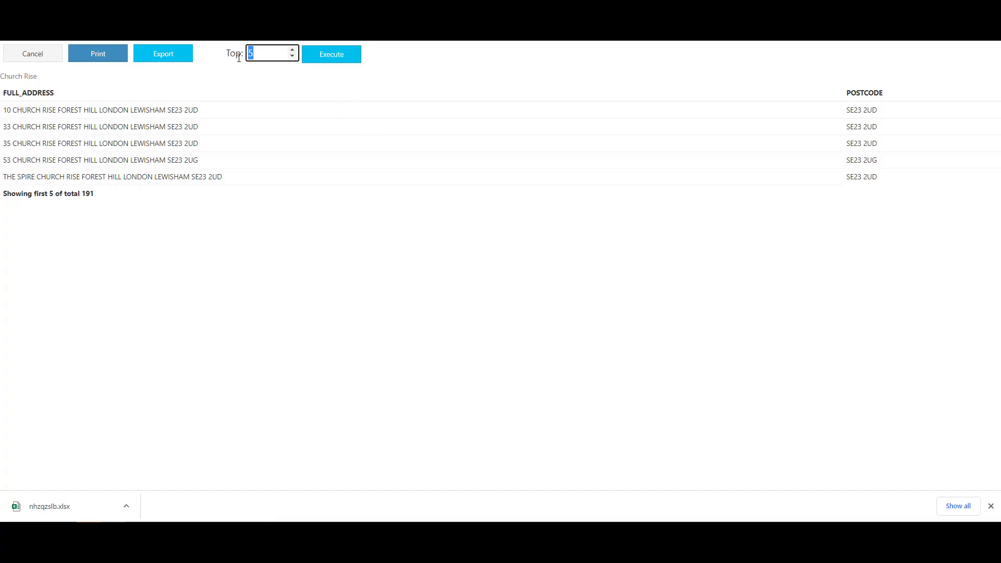
text(50)
click(321, 58)
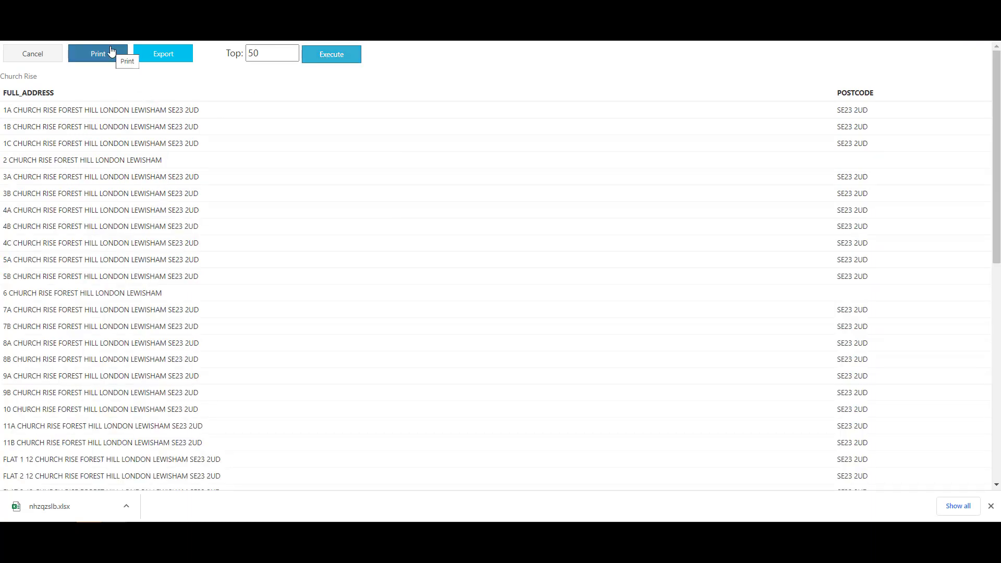
click(186, 58)
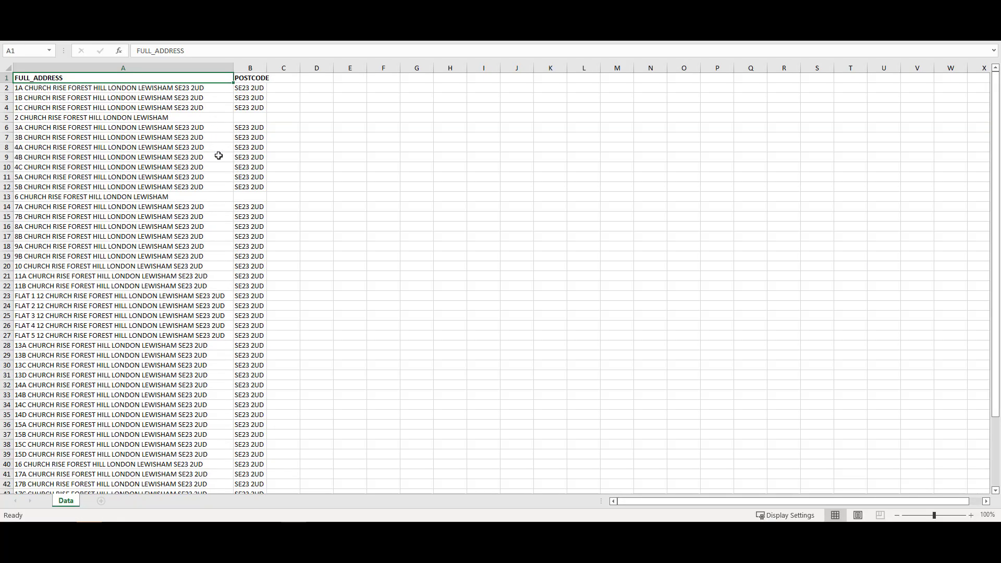
scroll(227, 247, down, 7)
scroll(227, 248, up, 7)
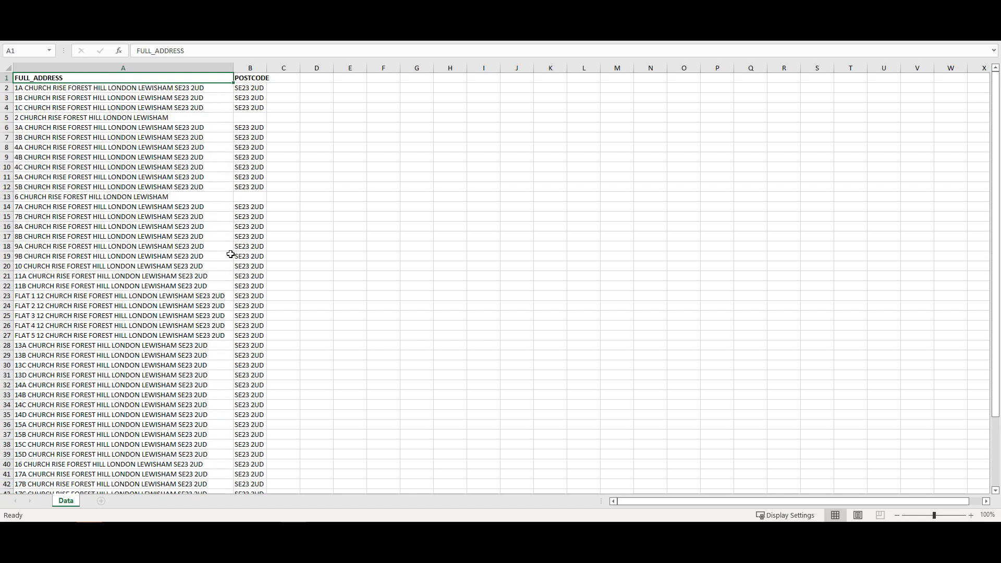